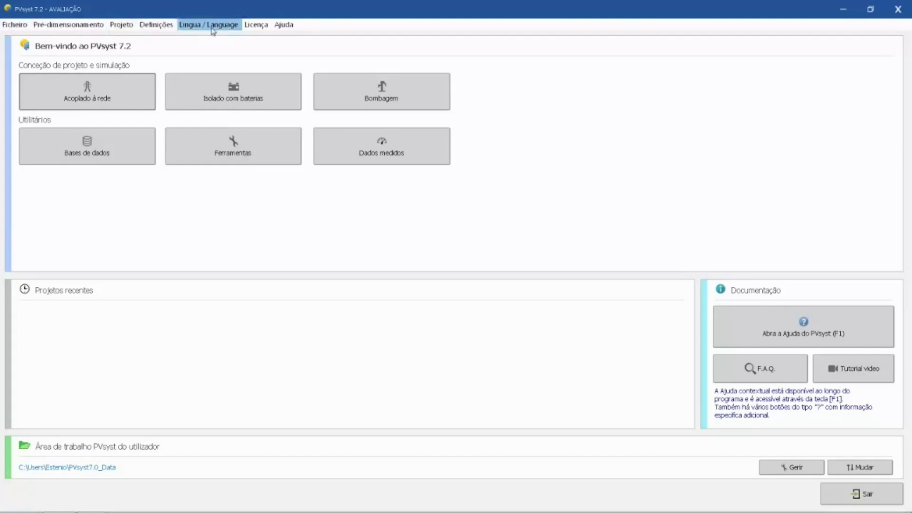
{"action": "left_click", "coordinate": [212, 29]}
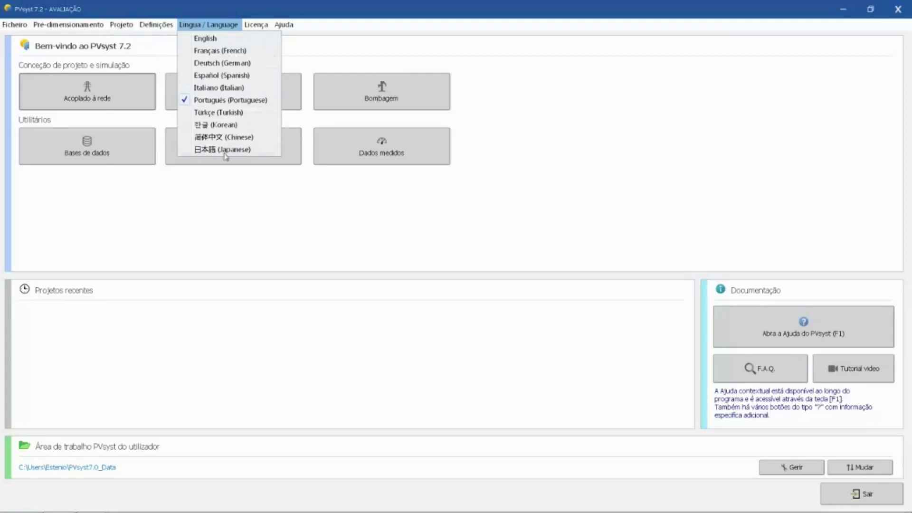
{"action": "left_click", "coordinate": [675, 116]}
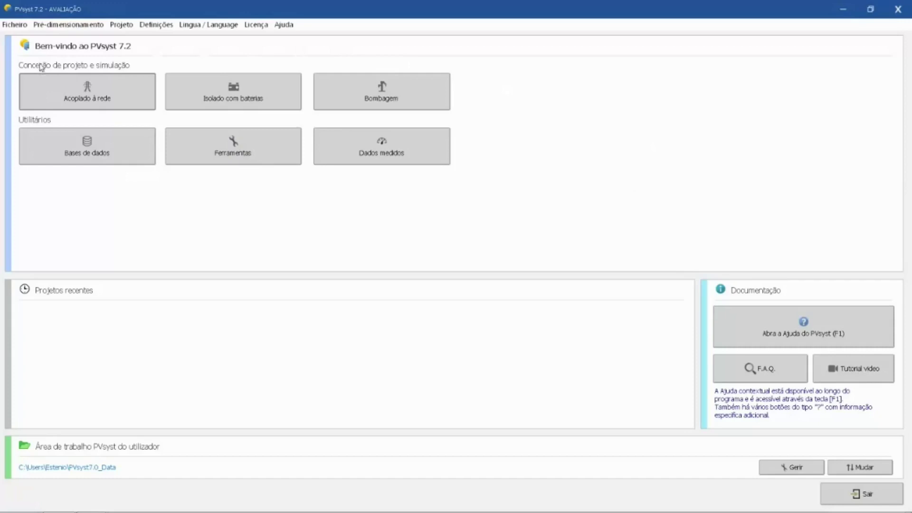
{"action": "left_click", "coordinate": [138, 100]}
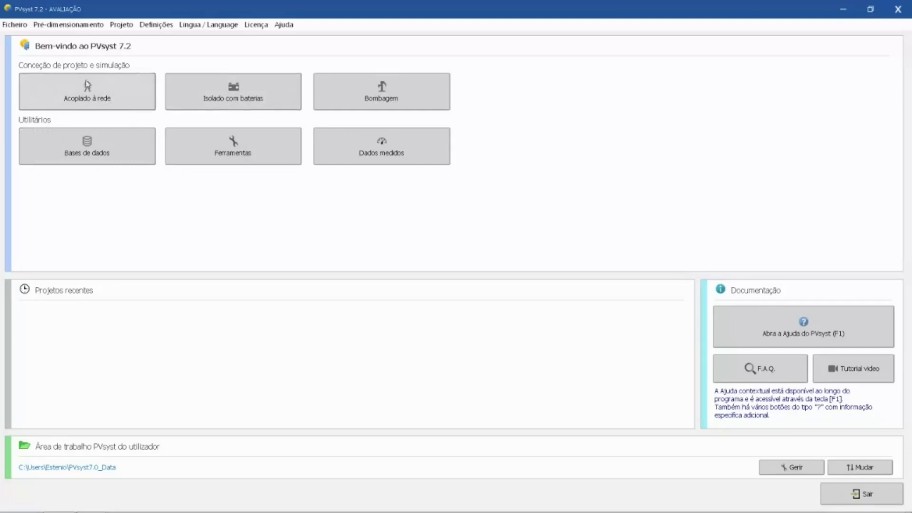
{"action": "left_click", "coordinate": [81, 99]}
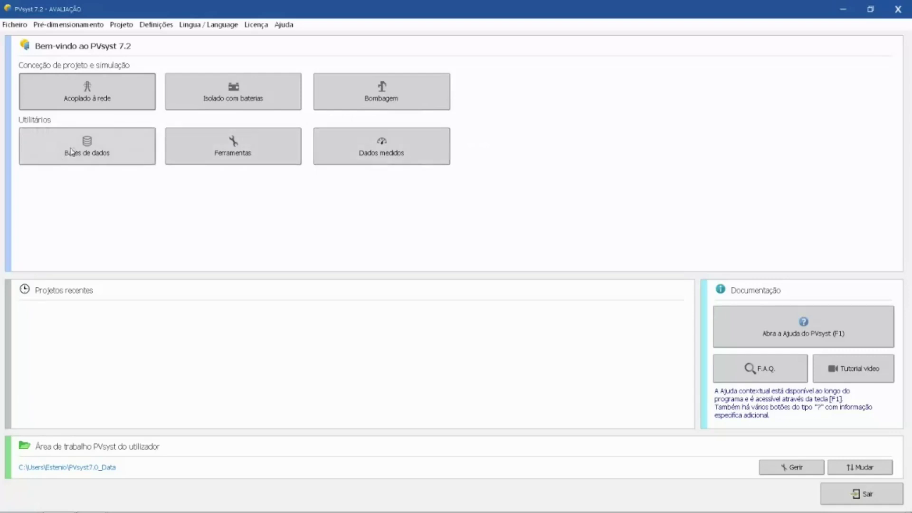
Step: Open the PV module component database and filter the module list by the manufacturer Jinkosolar
{"action": "left_click", "coordinate": [91, 144]}
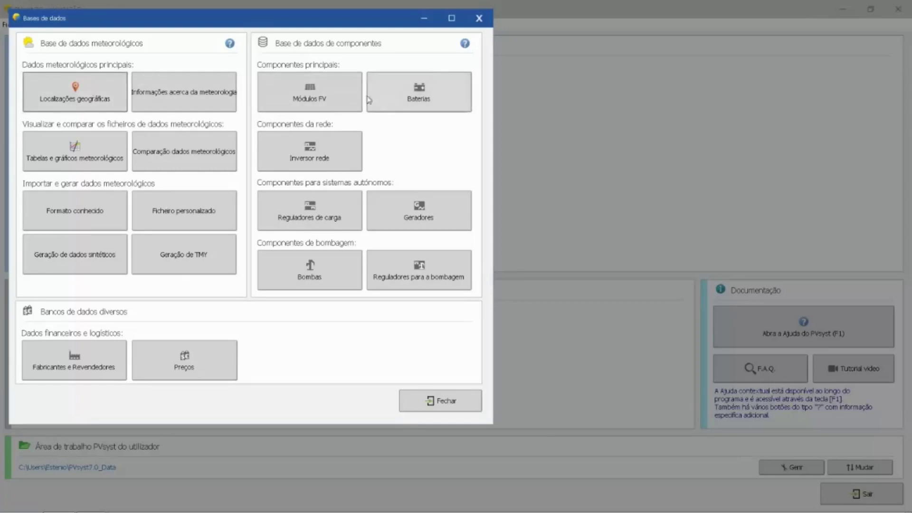
{"action": "left_click", "coordinate": [317, 98]}
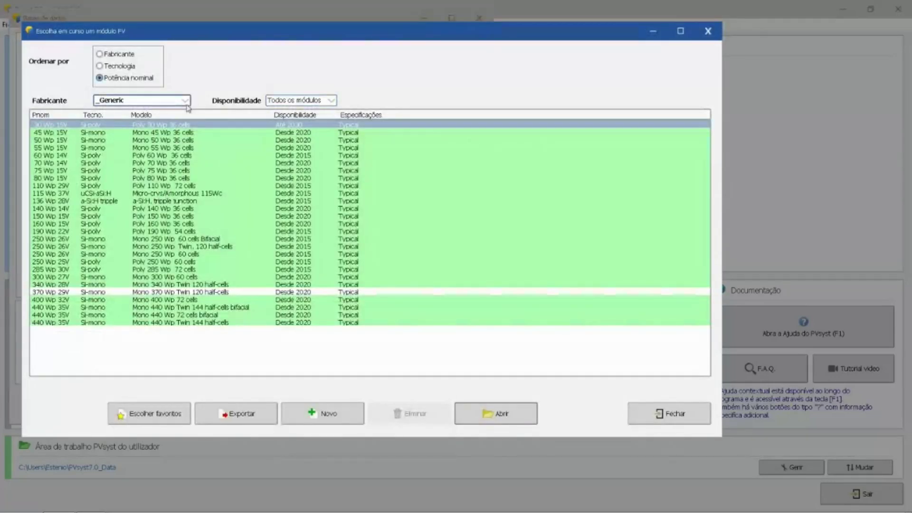
{"action": "left_click", "coordinate": [184, 101]}
{"action": "scroll", "coordinate": [109, 138], "scroll_direction": "down", "scroll_amount": 4}
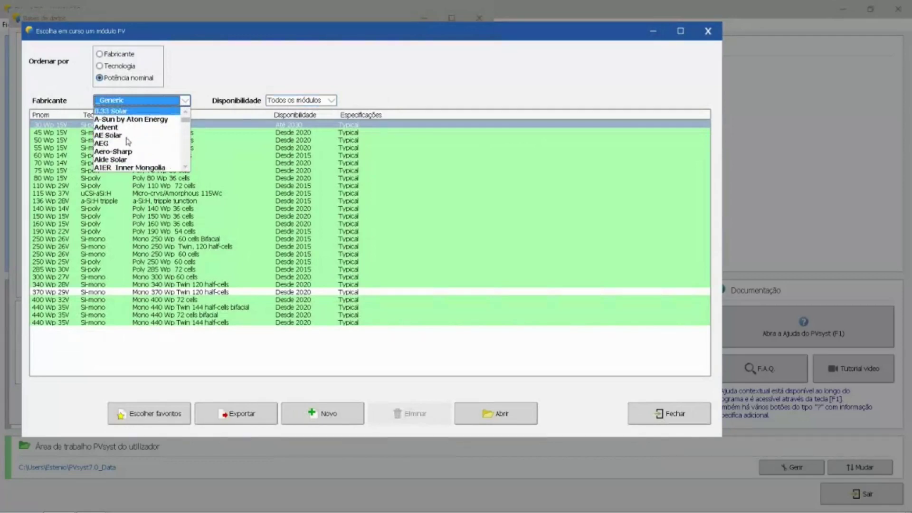
{"action": "scroll", "coordinate": [108, 138], "scroll_direction": "down", "scroll_amount": 10}
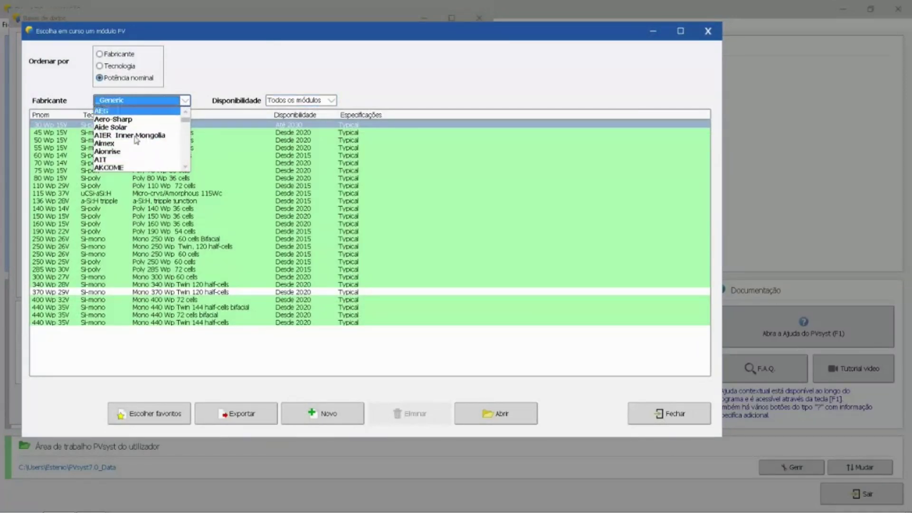
{"action": "scroll", "coordinate": [137, 139], "scroll_direction": "down", "scroll_amount": 10}
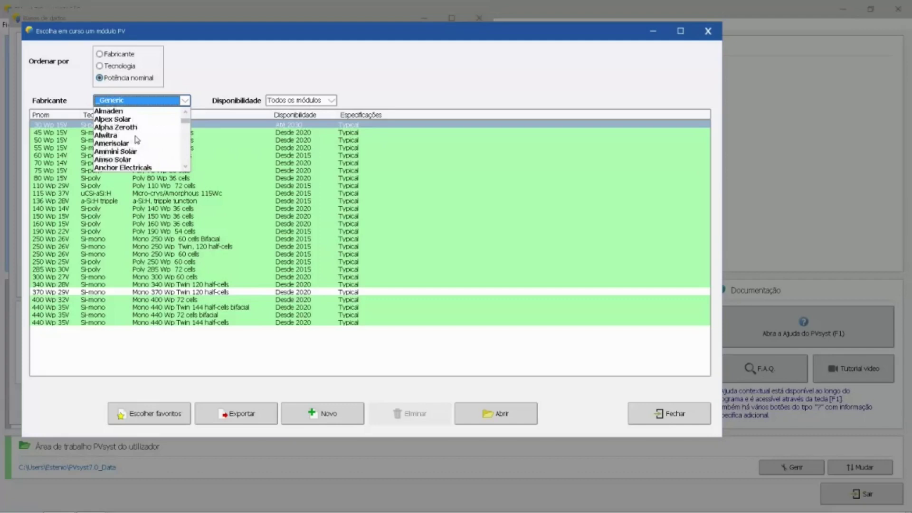
{"action": "scroll", "coordinate": [137, 139], "scroll_direction": "down", "scroll_amount": 10}
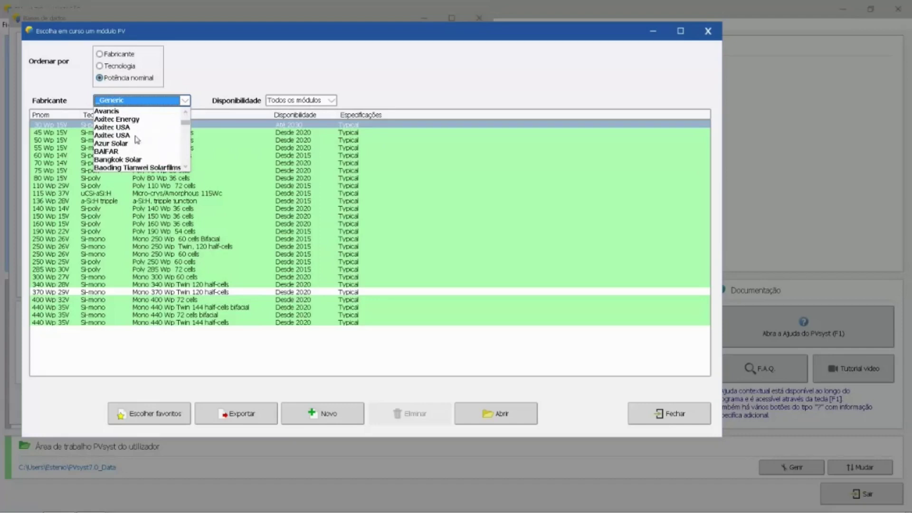
{"action": "key", "text": "j"}
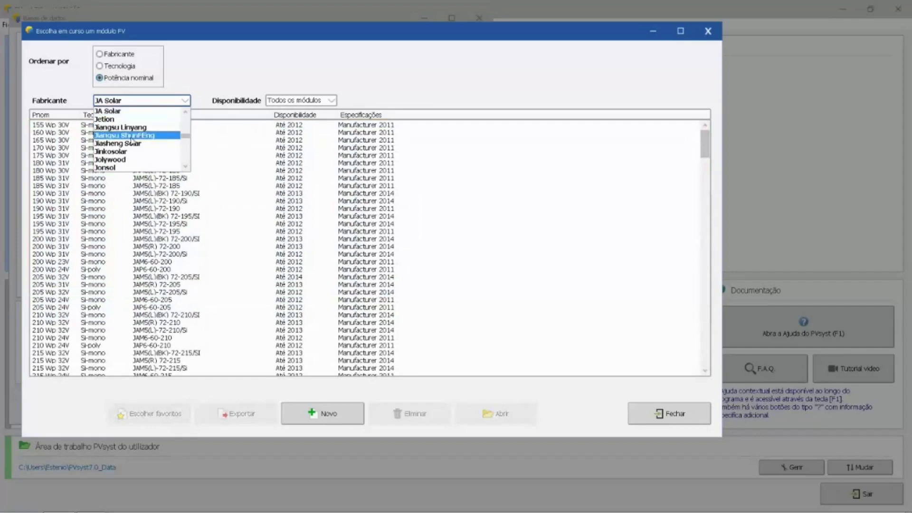
{"action": "left_click", "coordinate": [120, 152]}
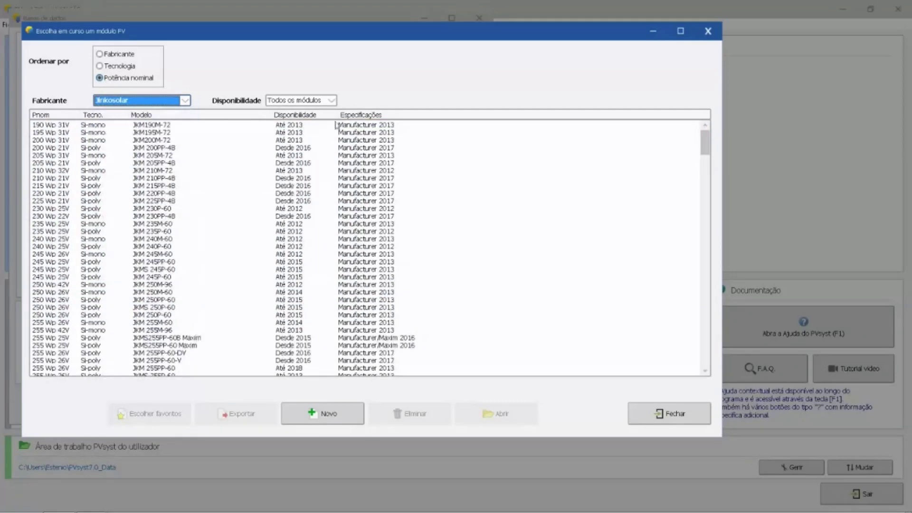
{"action": "key", "text": "Down"}
{"action": "key", "text": "Down"}
{"action": "key", "text": "Down"}
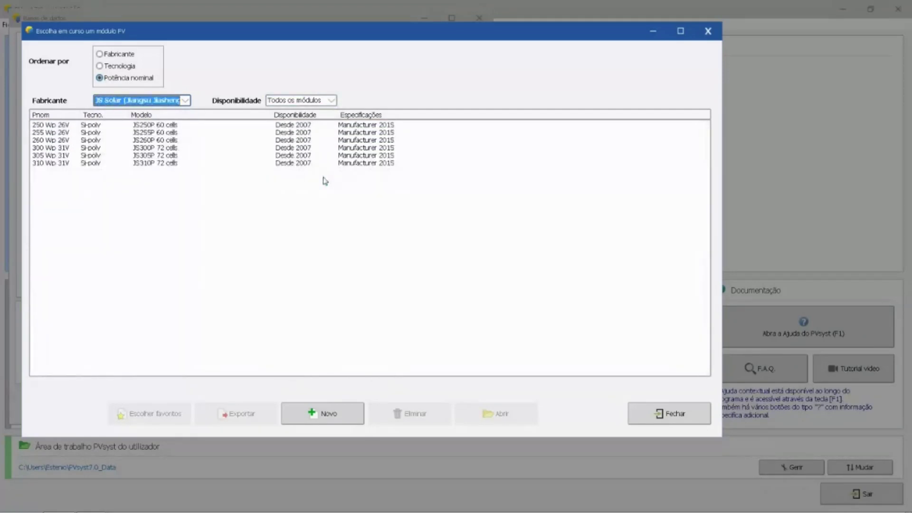
{"action": "left_click", "coordinate": [186, 100]}
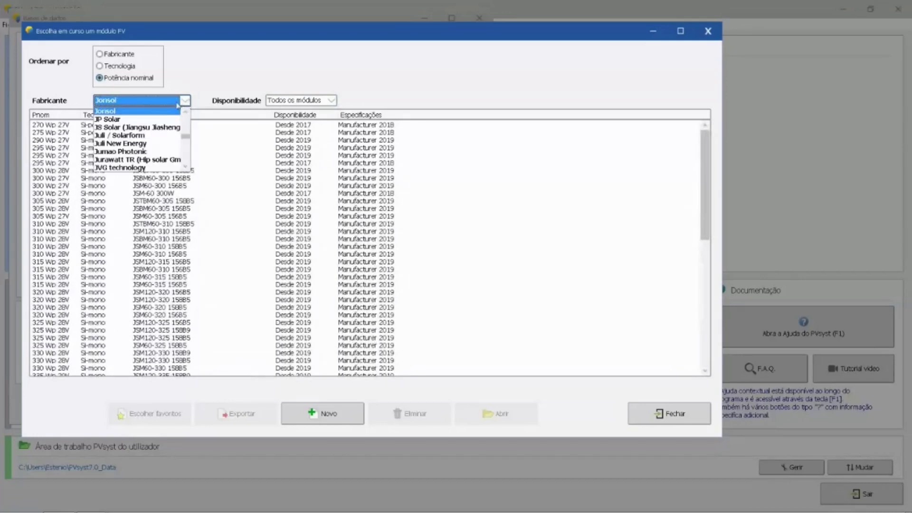
{"action": "scroll", "coordinate": [134, 128], "scroll_direction": "up", "scroll_amount": 1}
{"action": "scroll", "coordinate": [134, 127], "scroll_direction": "up", "scroll_amount": 1}
{"action": "left_click", "coordinate": [124, 112]}
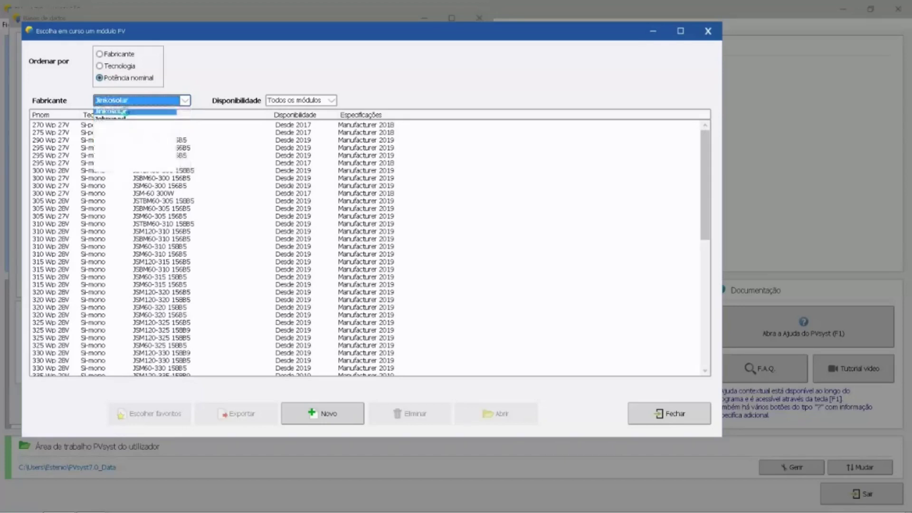
Step: Examine the Jinkosolar modules across all availabilities, looking at nominal power, technology, model, availability and specification source
{"action": "left_click", "coordinate": [329, 101]}
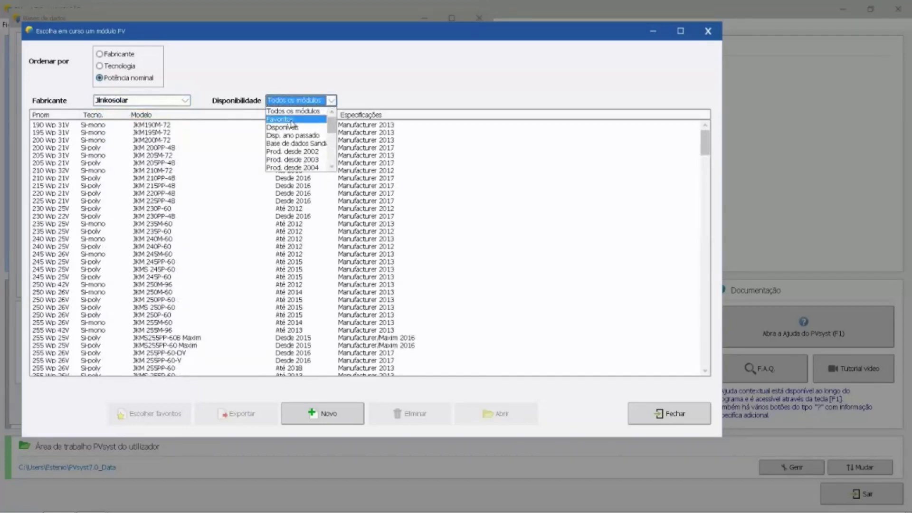
{"action": "left_click", "coordinate": [311, 111]}
{"action": "left_click", "coordinate": [332, 186]}
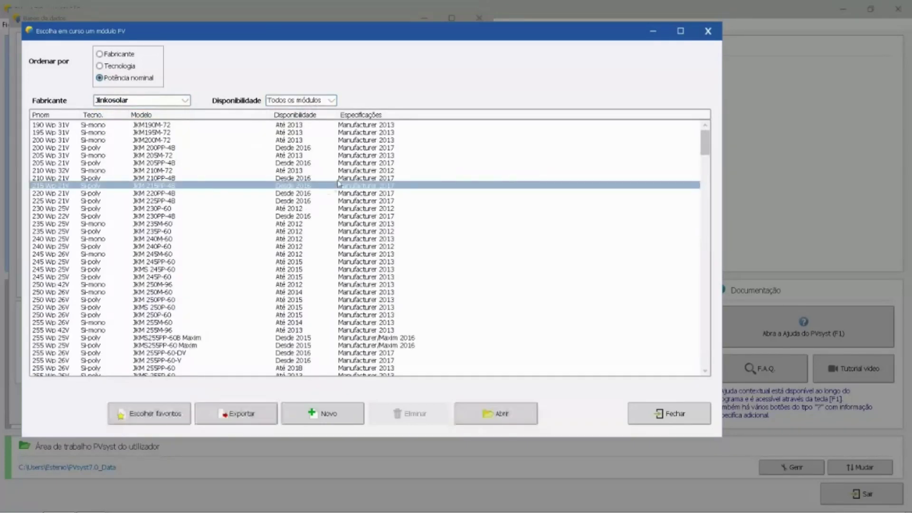
{"action": "scroll", "coordinate": [340, 184], "scroll_direction": "down", "scroll_amount": 20}
{"action": "scroll", "coordinate": [342, 183], "scroll_direction": "down", "scroll_amount": 20}
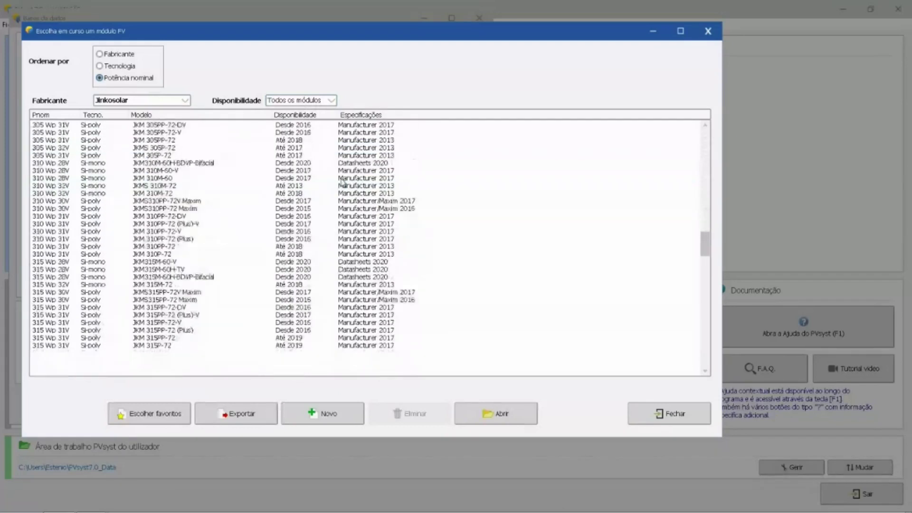
{"action": "scroll", "coordinate": [84, 240], "scroll_direction": "up", "scroll_amount": 13}
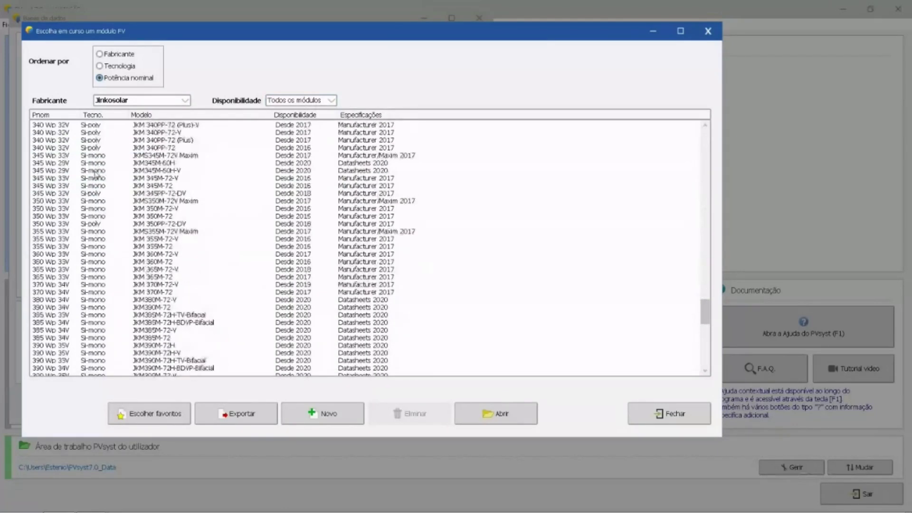
{"action": "scroll", "coordinate": [97, 175], "scroll_direction": "up", "scroll_amount": 20}
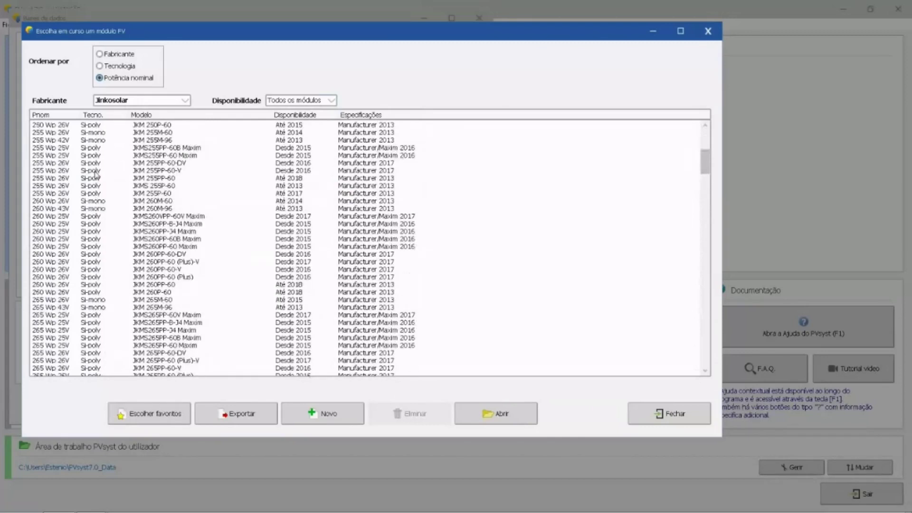
{"action": "scroll", "coordinate": [103, 171], "scroll_direction": "down", "scroll_amount": 20}
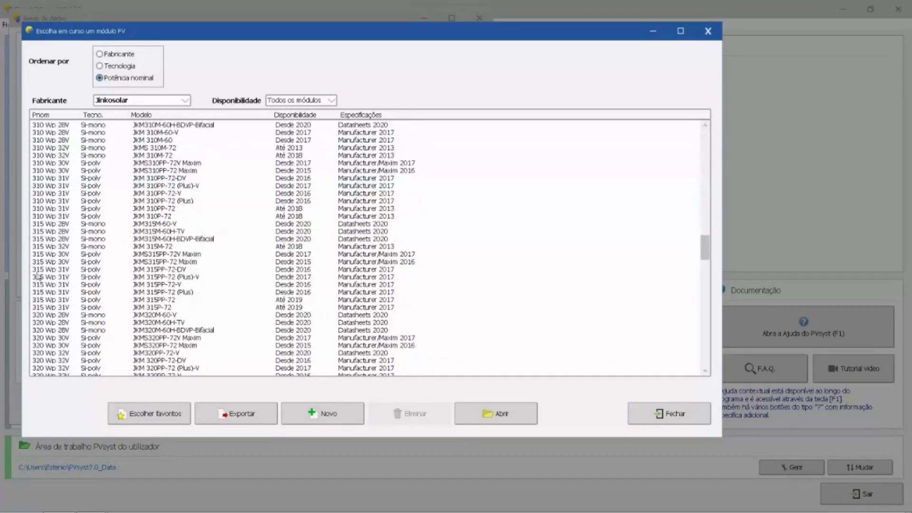
{"action": "scroll", "coordinate": [113, 236], "scroll_direction": "down", "scroll_amount": 20}
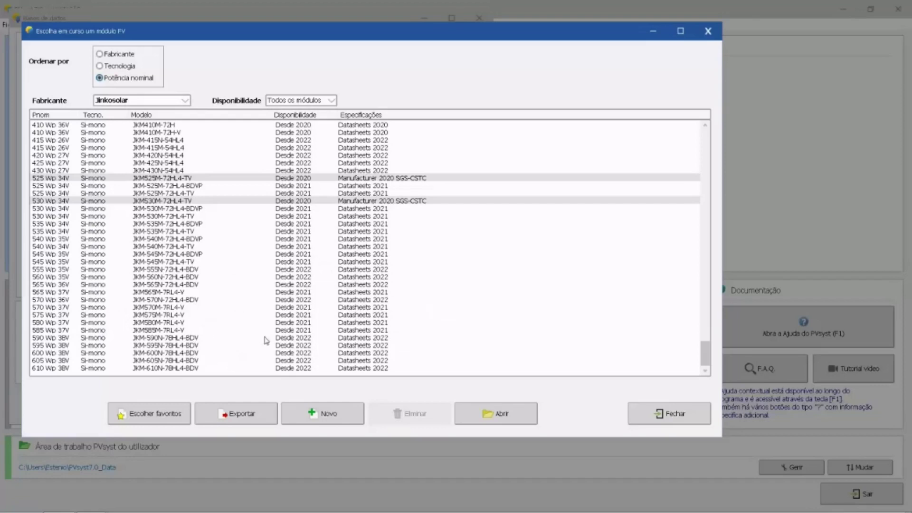
{"action": "scroll", "coordinate": [313, 123], "scroll_direction": "up", "scroll_amount": 5}
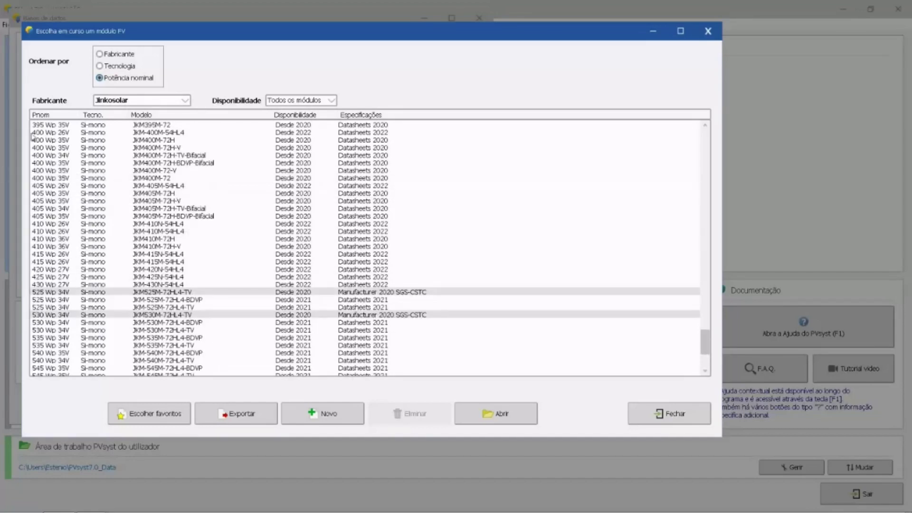
{"action": "scroll", "coordinate": [43, 147], "scroll_direction": "up", "scroll_amount": 15}
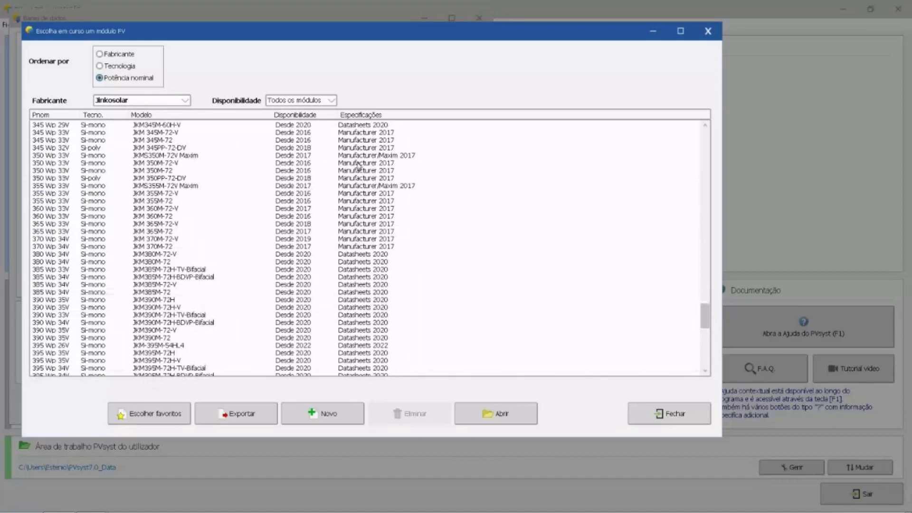
{"action": "scroll", "coordinate": [255, 193], "scroll_direction": "down", "scroll_amount": 20}
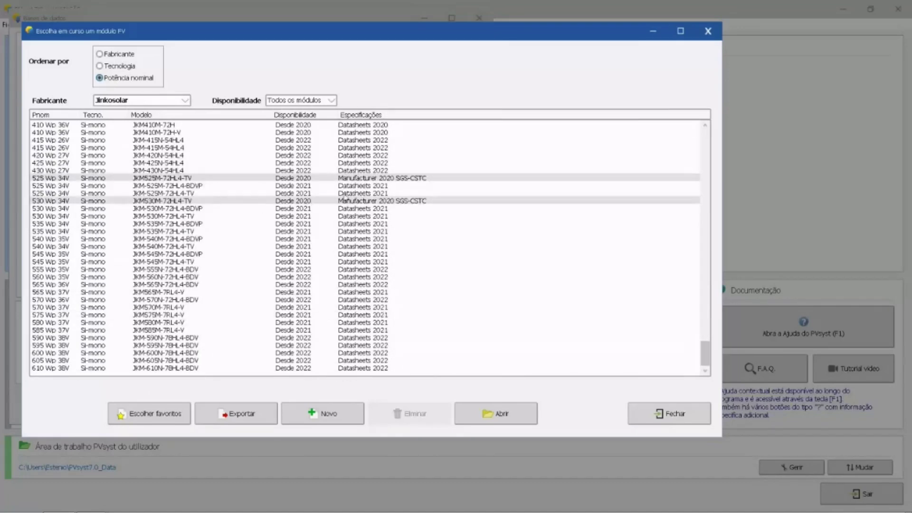
{"action": "scroll", "coordinate": [182, 171], "scroll_direction": "up", "scroll_amount": 8}
{"action": "scroll", "coordinate": [182, 171], "scroll_direction": "up", "scroll_amount": 15}
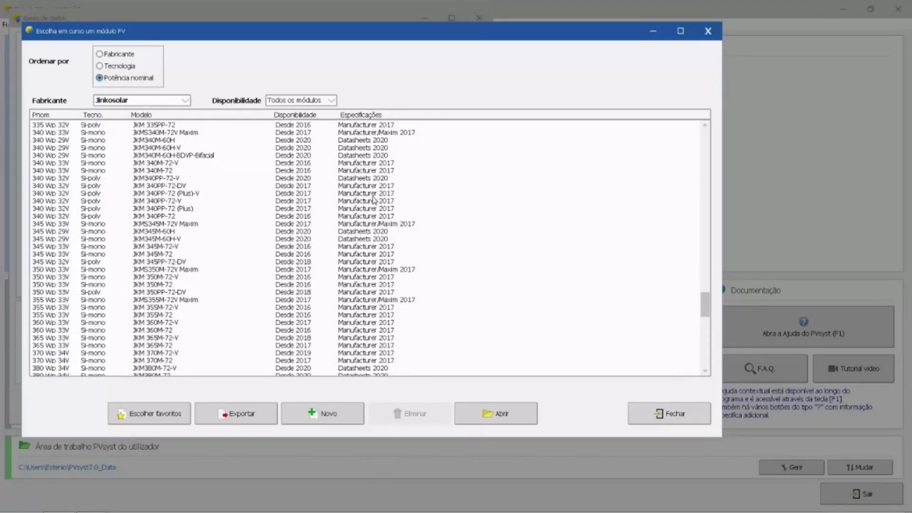
{"action": "scroll", "coordinate": [404, 212], "scroll_direction": "down", "scroll_amount": 7}
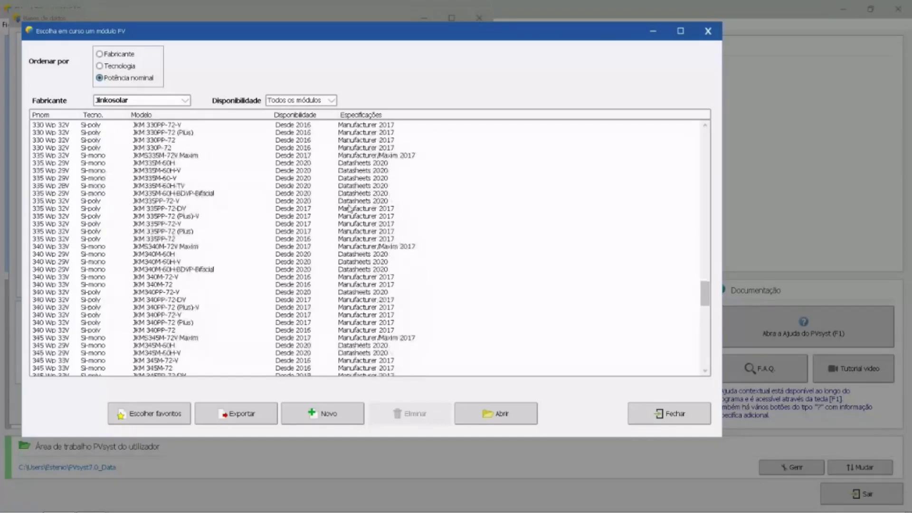
{"action": "scroll", "coordinate": [236, 210], "scroll_direction": "down", "scroll_amount": 5}
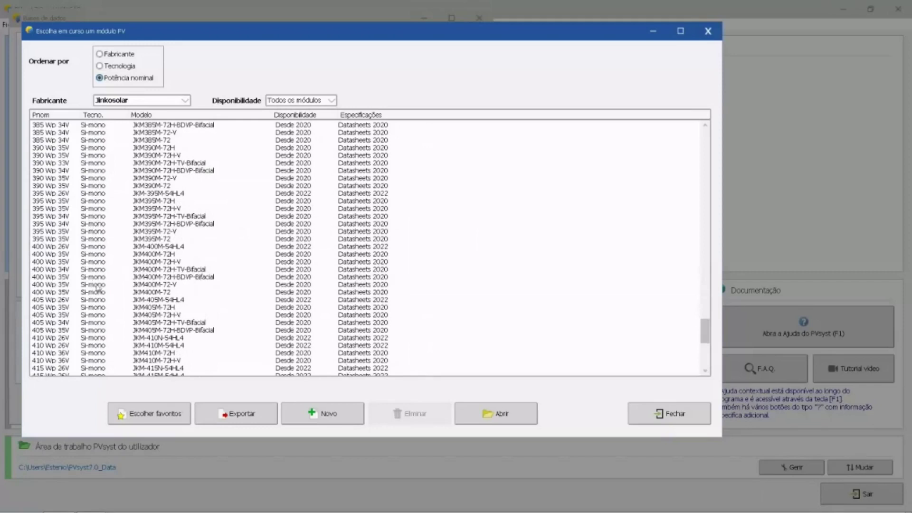
Step: View the blank definition form for a new PV module and close it together with the module list and database windows
{"action": "left_click", "coordinate": [336, 418]}
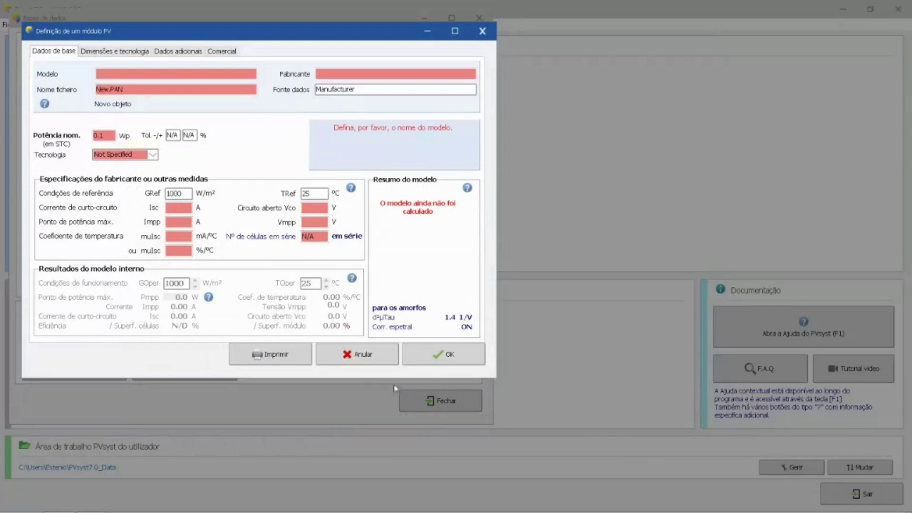
{"action": "left_click", "coordinate": [483, 32]}
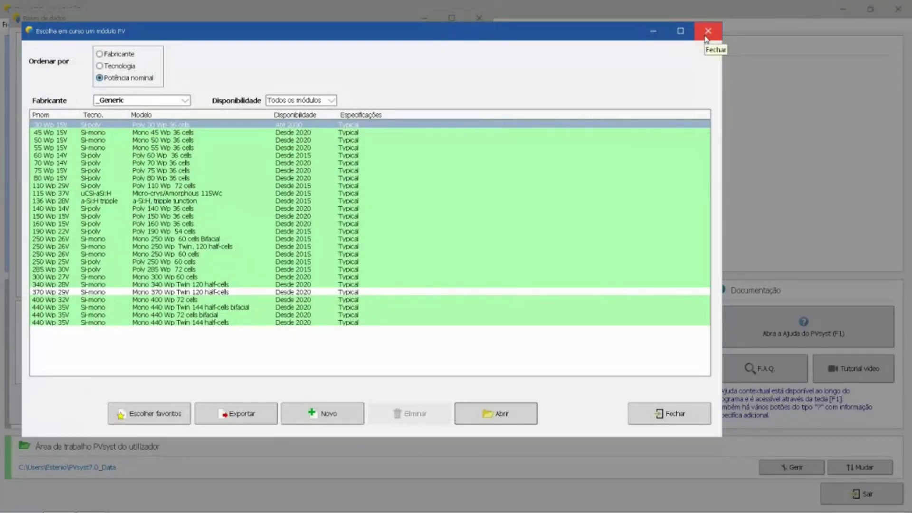
{"action": "left_click", "coordinate": [707, 31]}
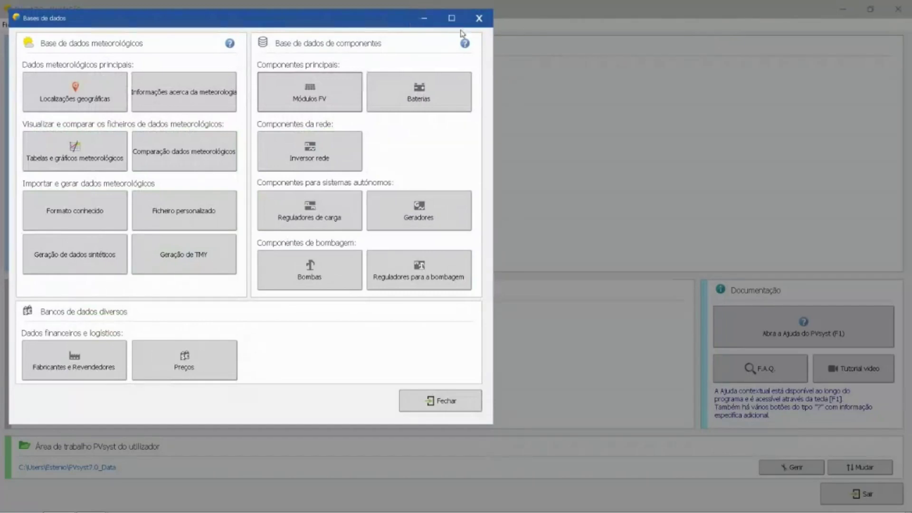
{"action": "left_click", "coordinate": [479, 19]}
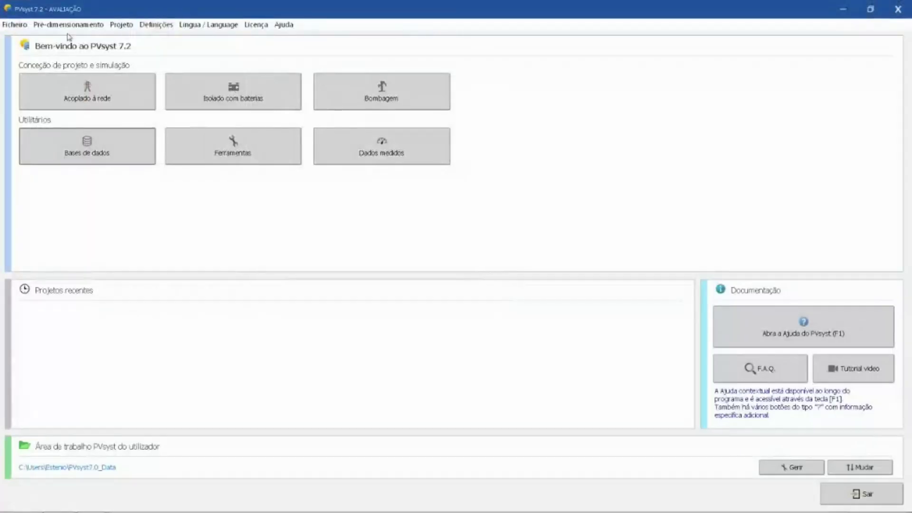
Step: Show the options for importing components from a folder or a ZIP file, and dismiss them without importing
{"action": "left_click", "coordinate": [11, 24]}
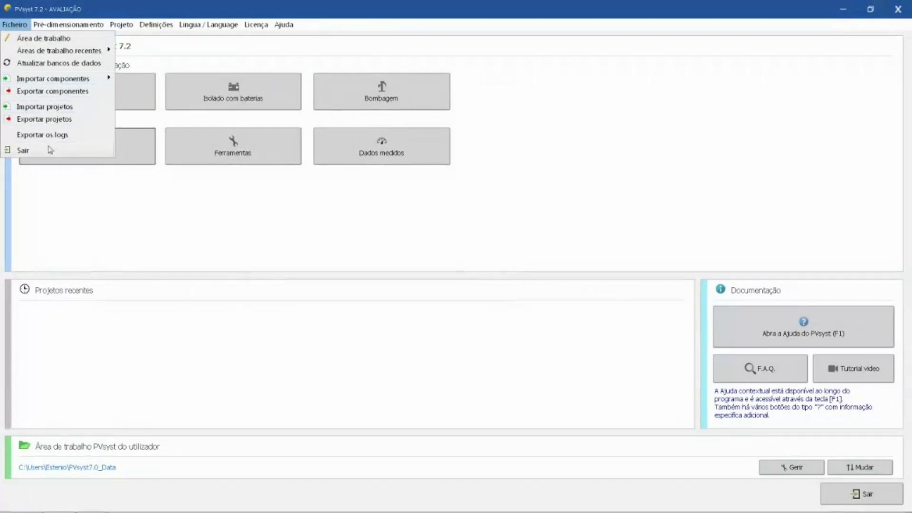
{"action": "mouse_move", "coordinate": [19, 78]}
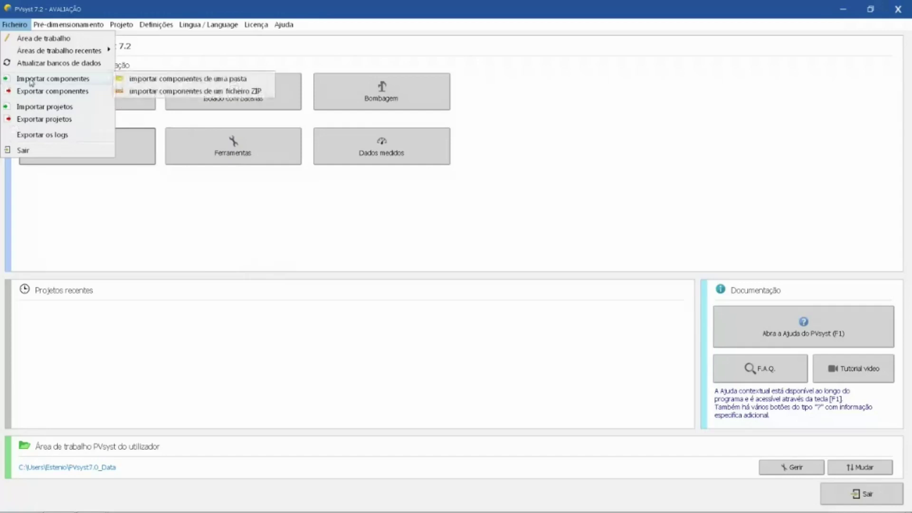
{"action": "left_click", "coordinate": [410, 203]}
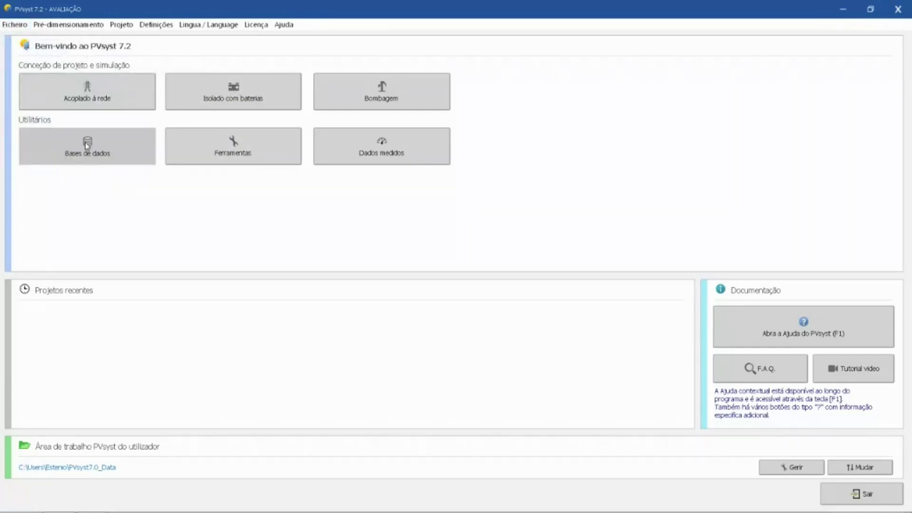
Step: Open the grid inverter database and browse the inverter lists of manufacturers from ABB to Aixcon
{"action": "left_click", "coordinate": [85, 142]}
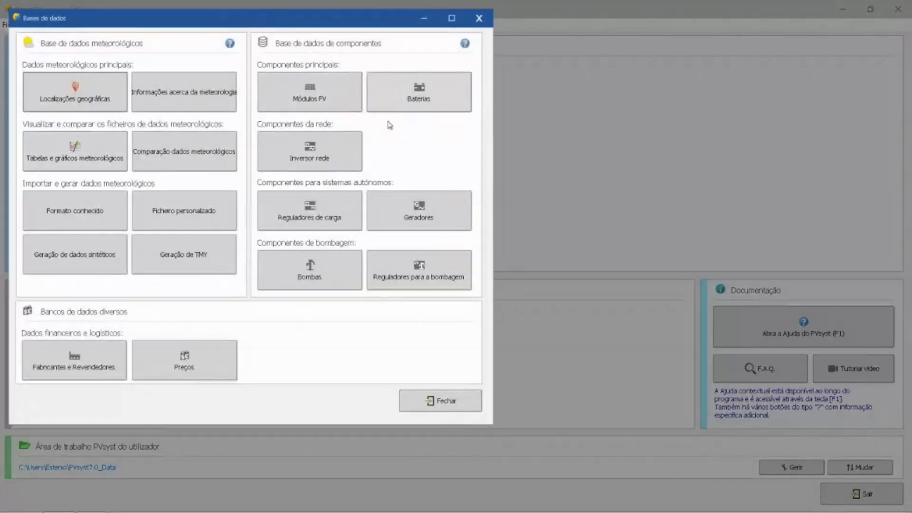
{"action": "left_click", "coordinate": [325, 167]}
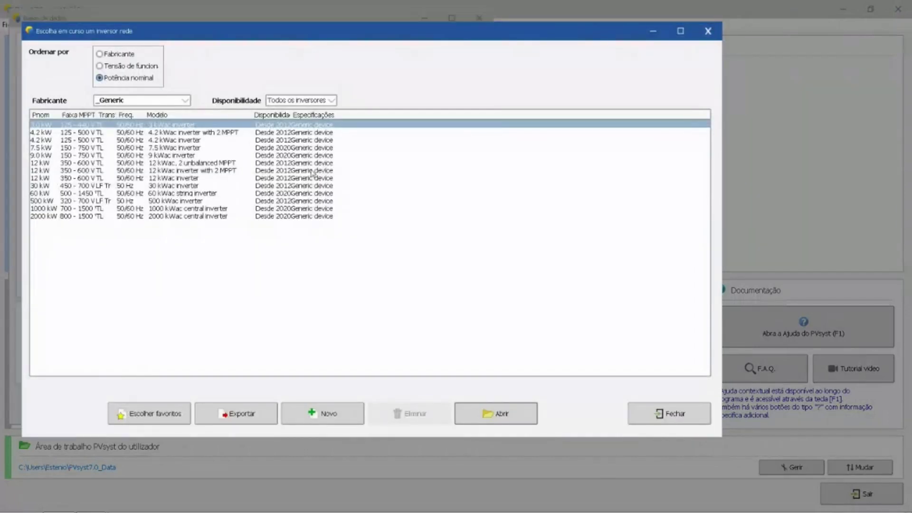
{"action": "left_click", "coordinate": [180, 106]}
{"action": "left_click", "coordinate": [136, 120]}
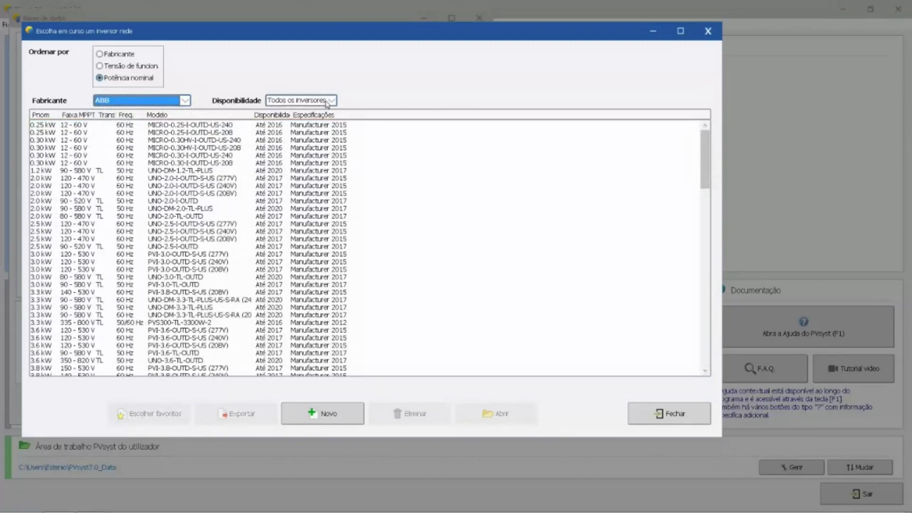
{"action": "key", "text": "Down"}
{"action": "key", "text": "Down"}
{"action": "key", "text": "Down"}
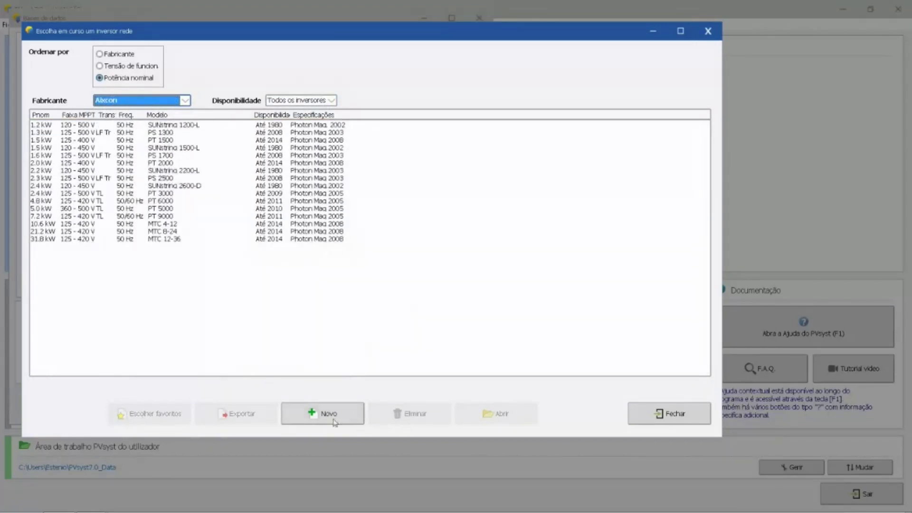
{"action": "key", "text": "Down"}
Step: View the blank definition form for a new grid inverter and close it together with the inverter list
{"action": "key", "text": "Escape"}
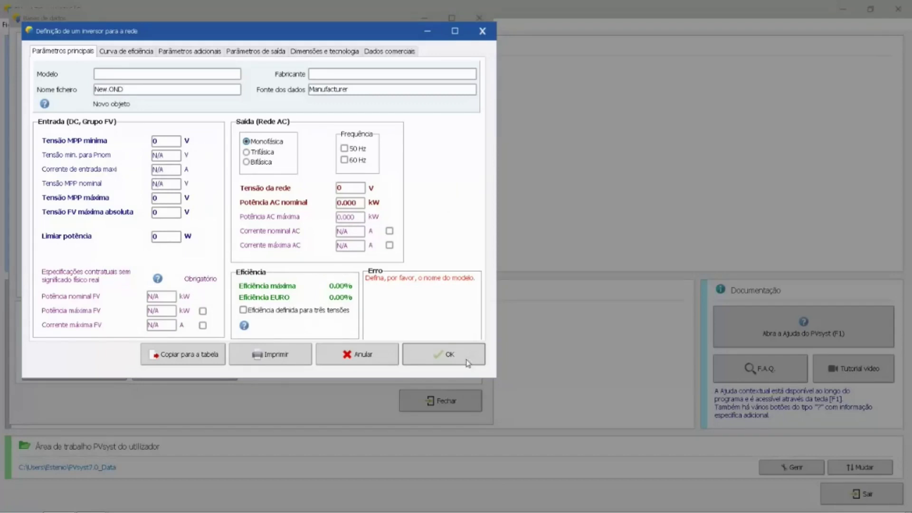
{"action": "left_click", "coordinate": [482, 30]}
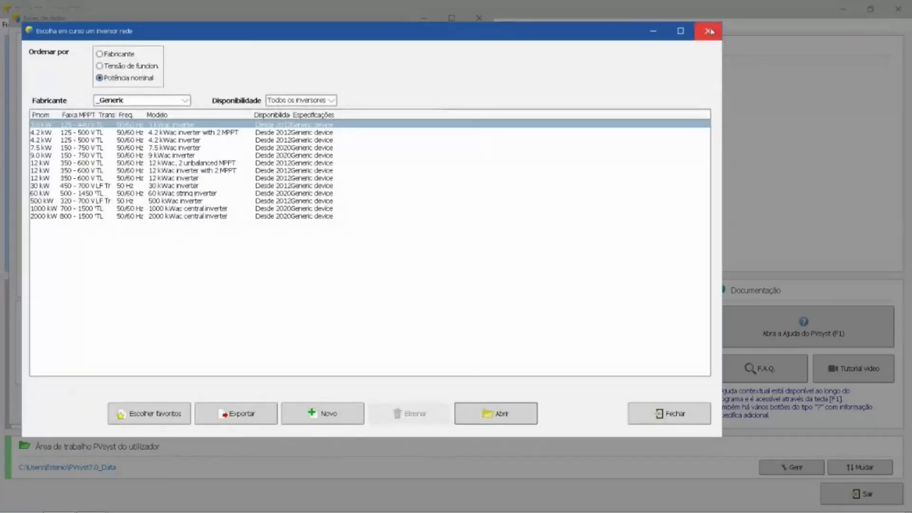
{"action": "left_click", "coordinate": [708, 30]}
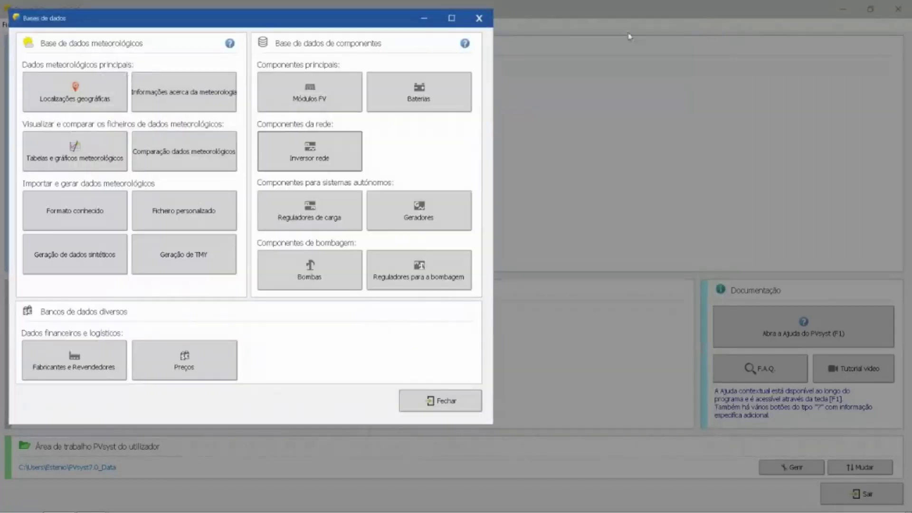
Step: Open the geographical locations database, look through the South American sites and start a new location
{"action": "left_click", "coordinate": [49, 98]}
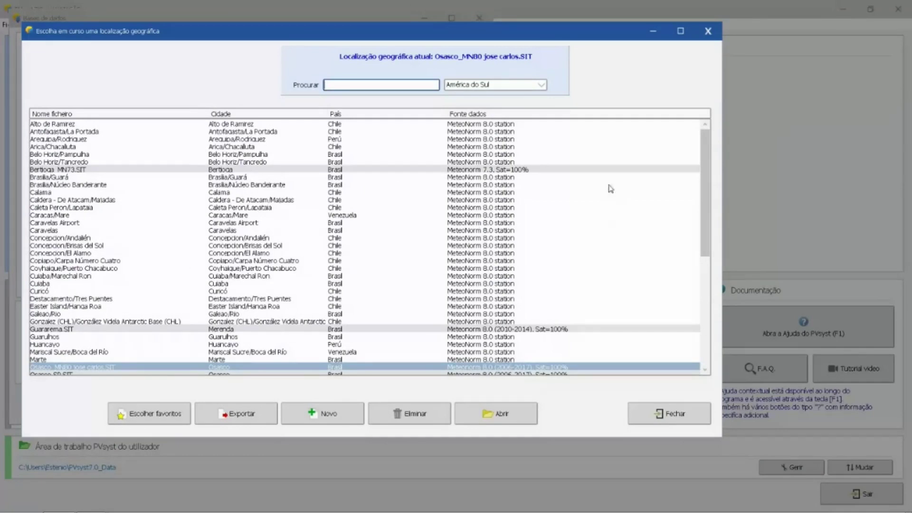
{"action": "left_click_drag", "start_coordinate": [707, 166], "coordinate": [706, 223]}
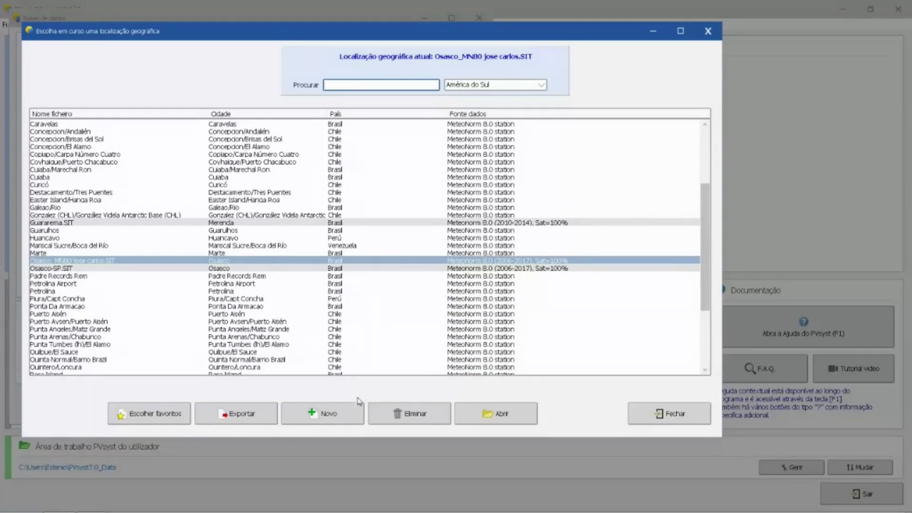
{"action": "left_click", "coordinate": [333, 420]}
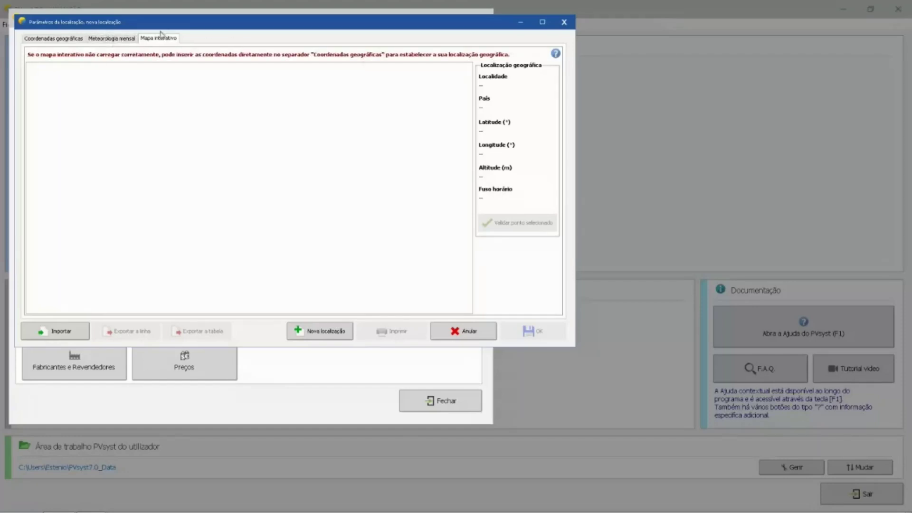
Step: View the new location's blank geographic coordinates and monthly meteorology forms
{"action": "left_click", "coordinate": [117, 39]}
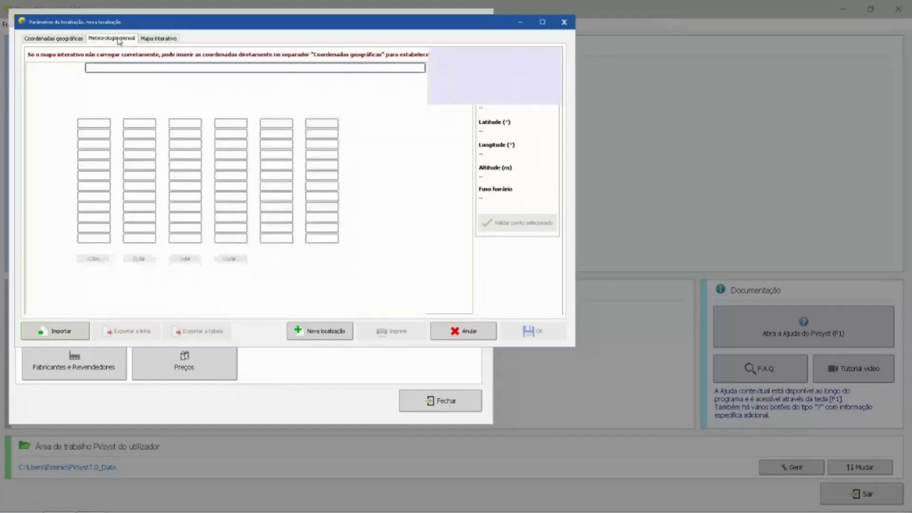
{"action": "left_click", "coordinate": [34, 40]}
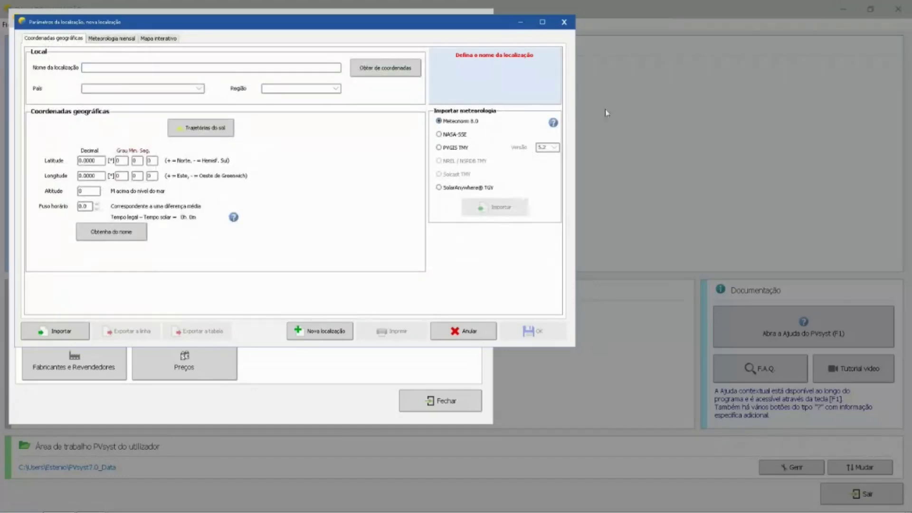
{"action": "left_click", "coordinate": [124, 39]}
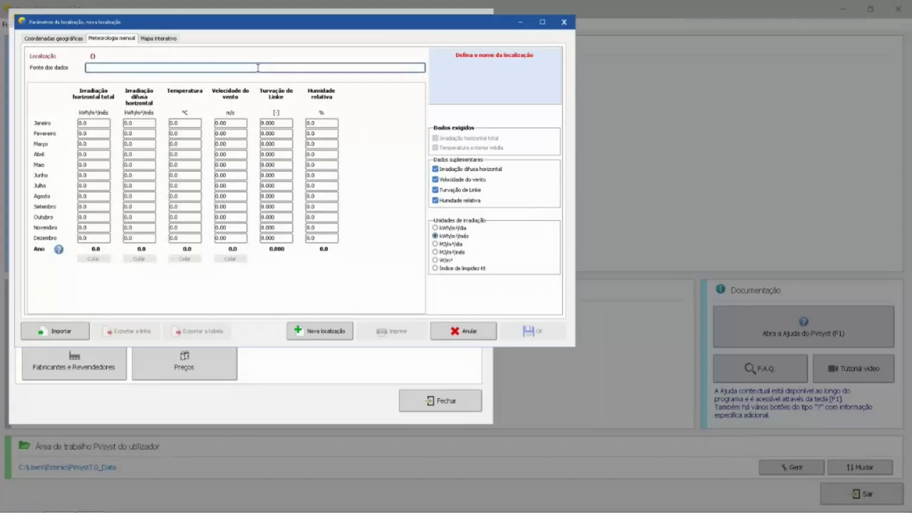
Step: Find Barueri SP on the interactive map and validate the selected point as the new location
{"action": "left_click", "coordinate": [159, 39]}
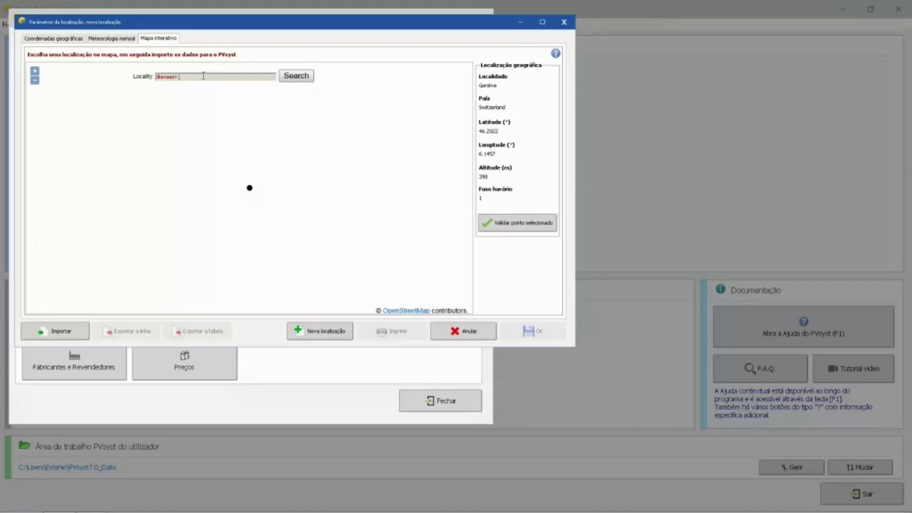
{"action": "left_click", "coordinate": [295, 75]}
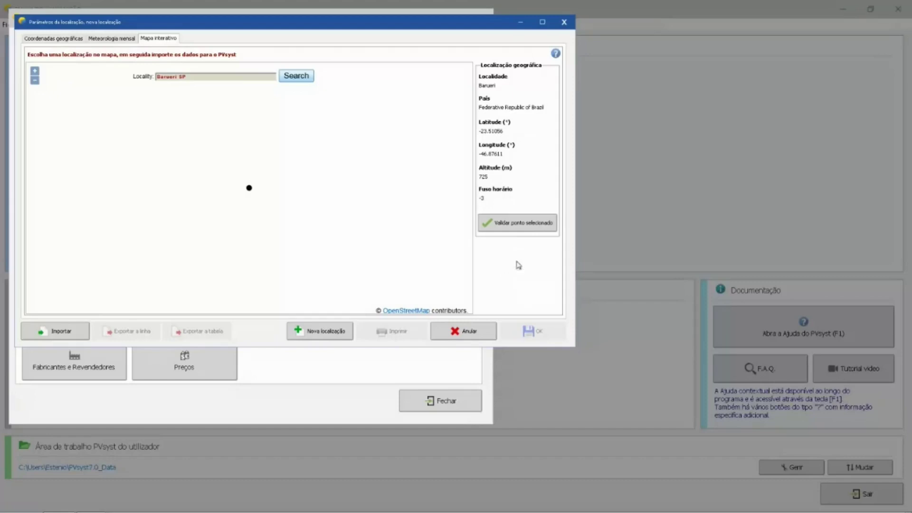
{"action": "left_click", "coordinate": [528, 224]}
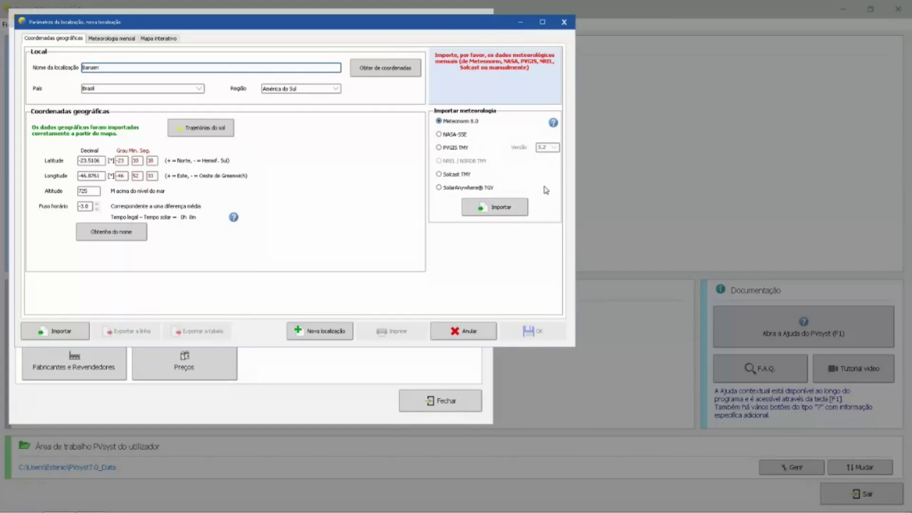
Step: Import Meteonorm 8.0 weather data for Barueri and review the monthly values, coordinates and map point
{"action": "left_click", "coordinate": [488, 215]}
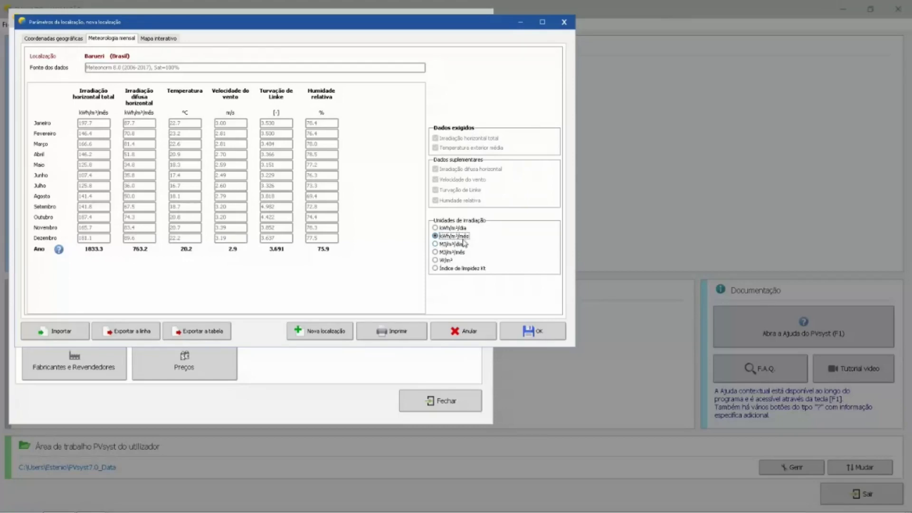
{"action": "left_click", "coordinate": [73, 41]}
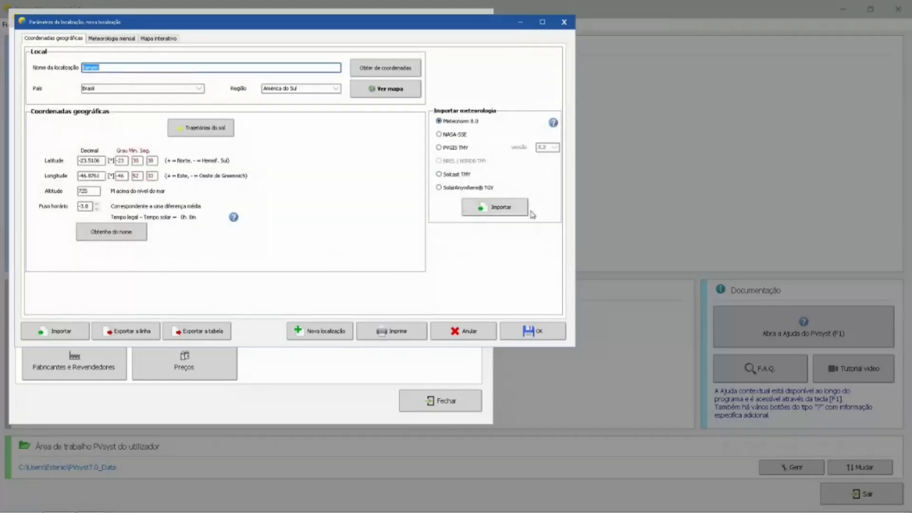
{"action": "left_click", "coordinate": [114, 39]}
{"action": "left_click", "coordinate": [165, 40]}
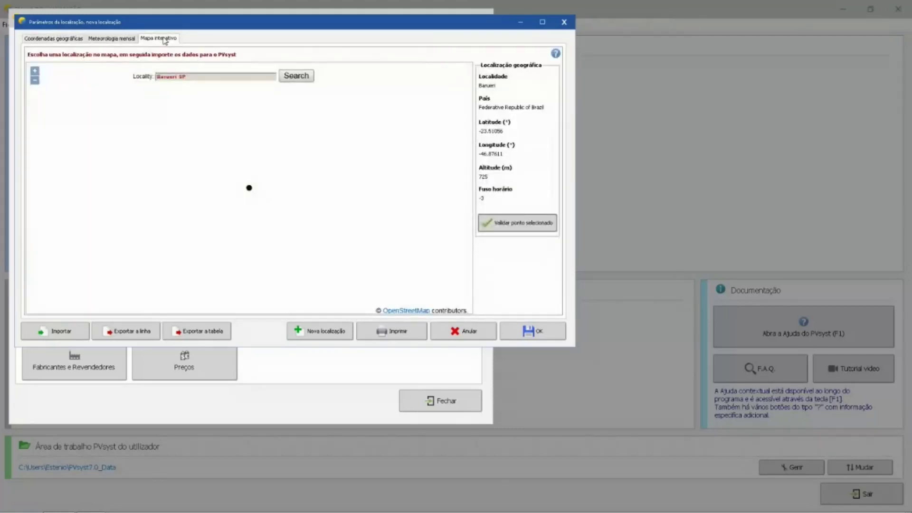
{"action": "left_click", "coordinate": [114, 40]}
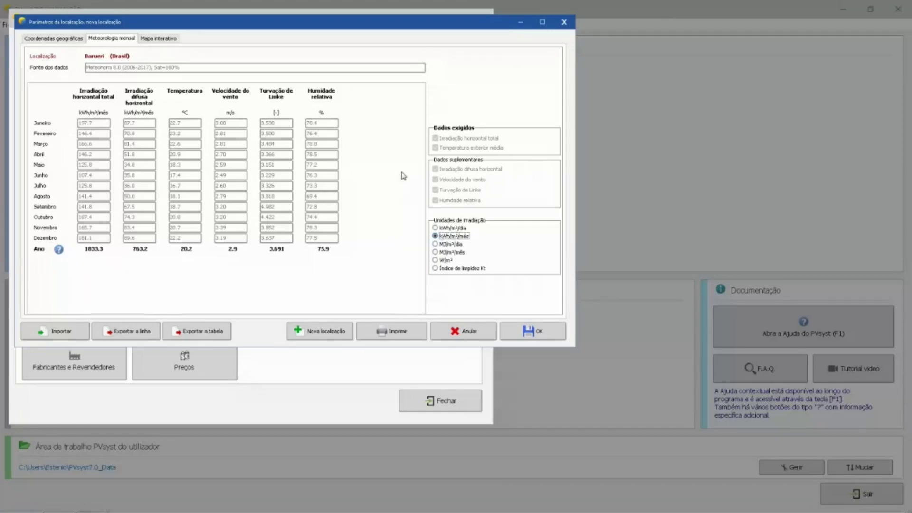
Step: Save the Barueri geographical location file as Barueri_MN80
{"action": "left_click", "coordinate": [529, 331]}
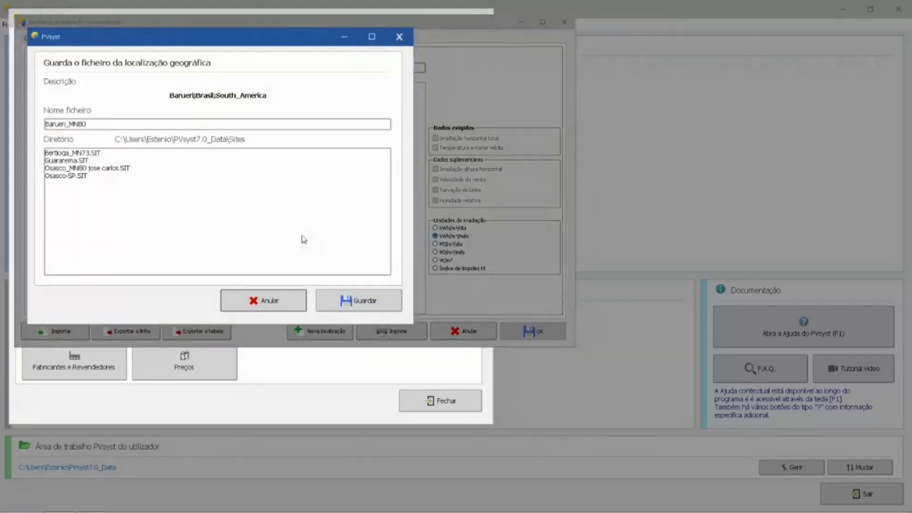
{"action": "left_click", "coordinate": [365, 304]}
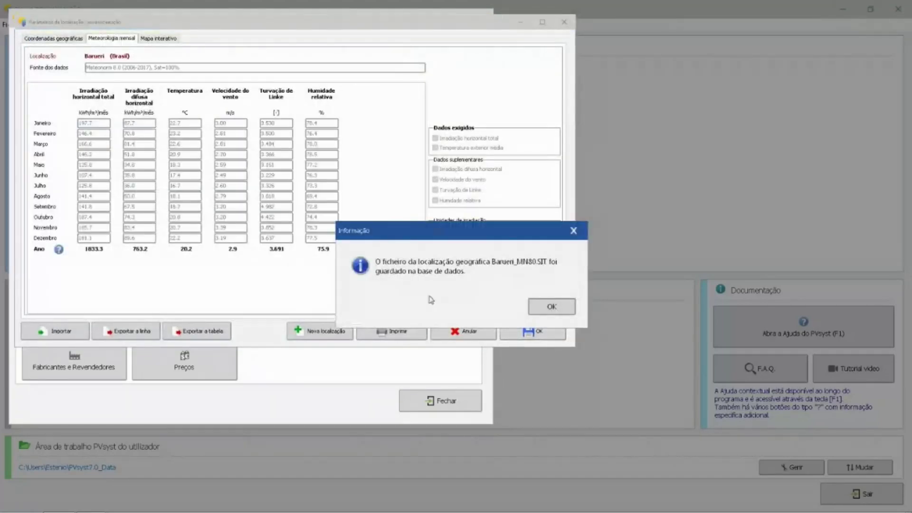
{"action": "left_click", "coordinate": [558, 312]}
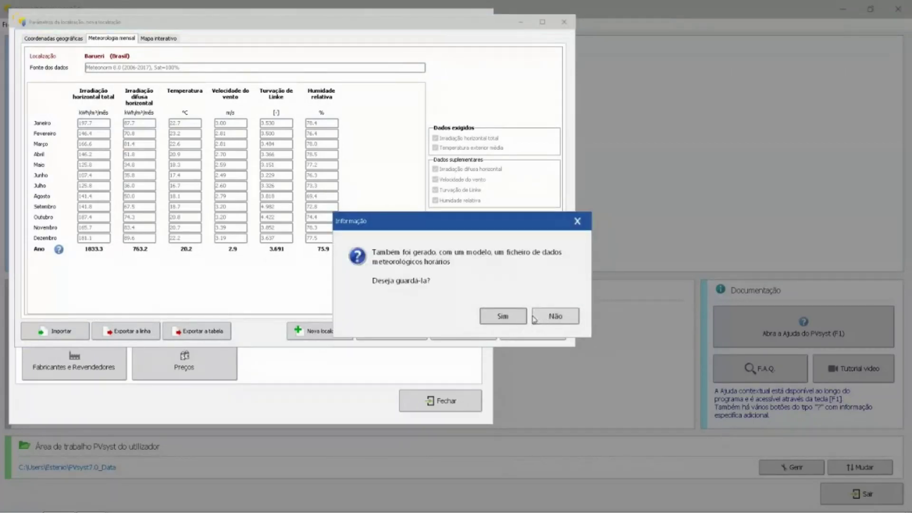
Step: Open the save dialog for the synthetic hourly weather file, dismiss it, and close the location list and database windows
{"action": "left_click", "coordinate": [506, 316]}
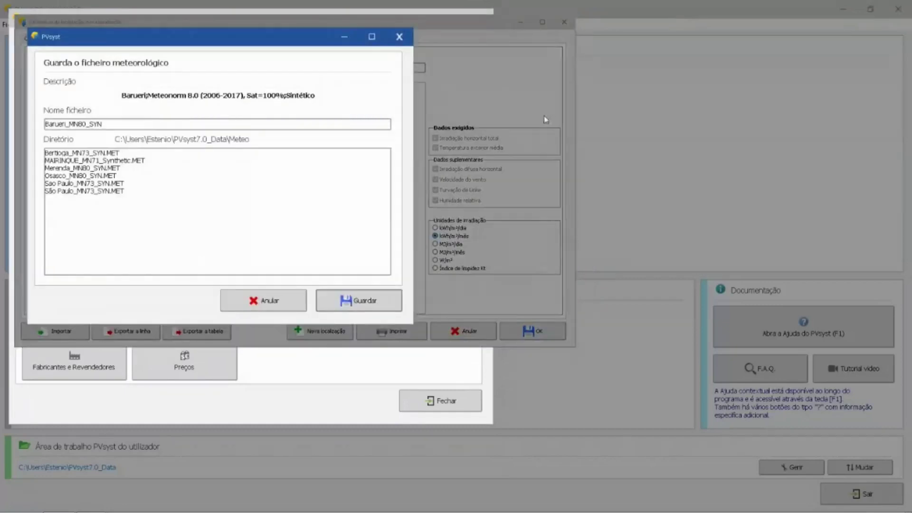
{"action": "left_click", "coordinate": [399, 36]}
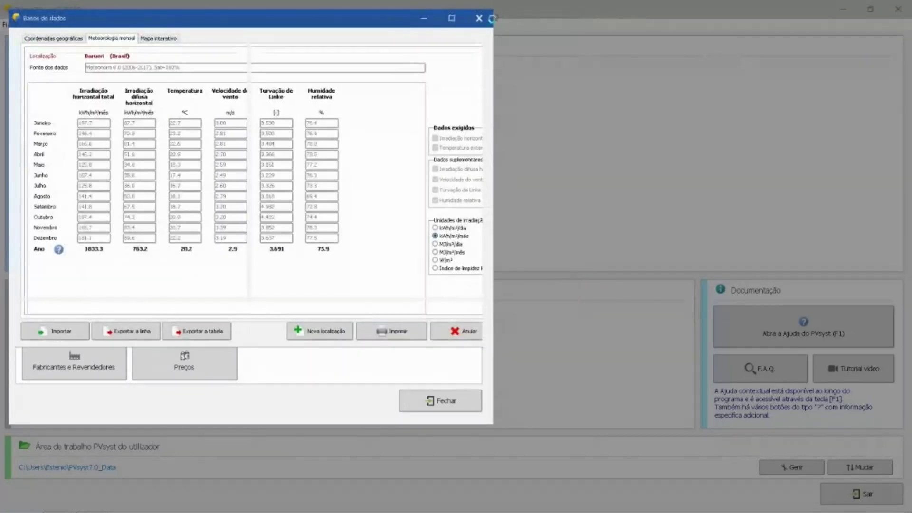
{"action": "left_click", "coordinate": [483, 38]}
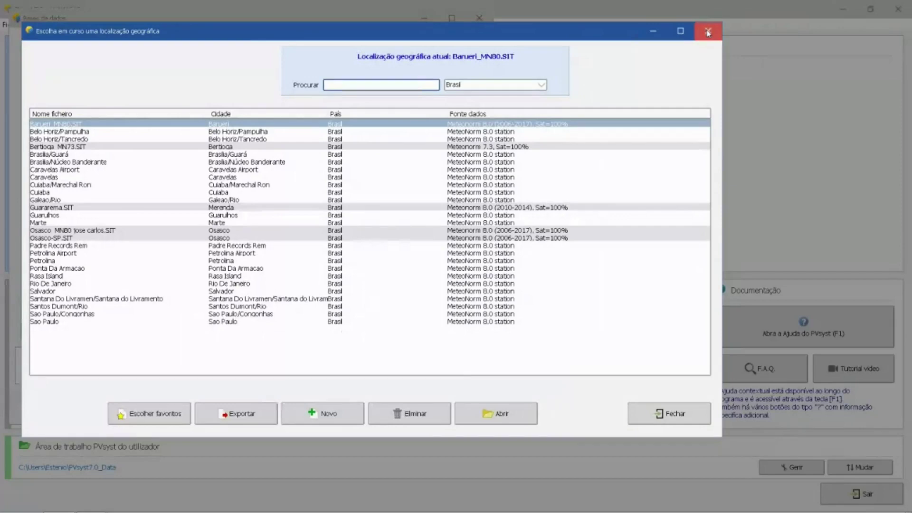
{"action": "left_click", "coordinate": [708, 31]}
{"action": "left_click", "coordinate": [478, 18]}
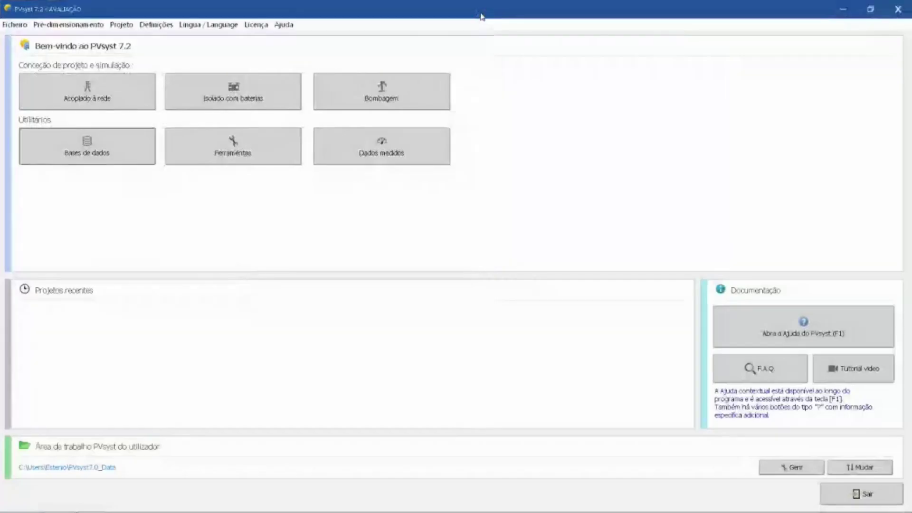
Step: Open a new grid-connected project, view its project parameters and new location form, and close them all without changes
{"action": "left_click", "coordinate": [95, 108]}
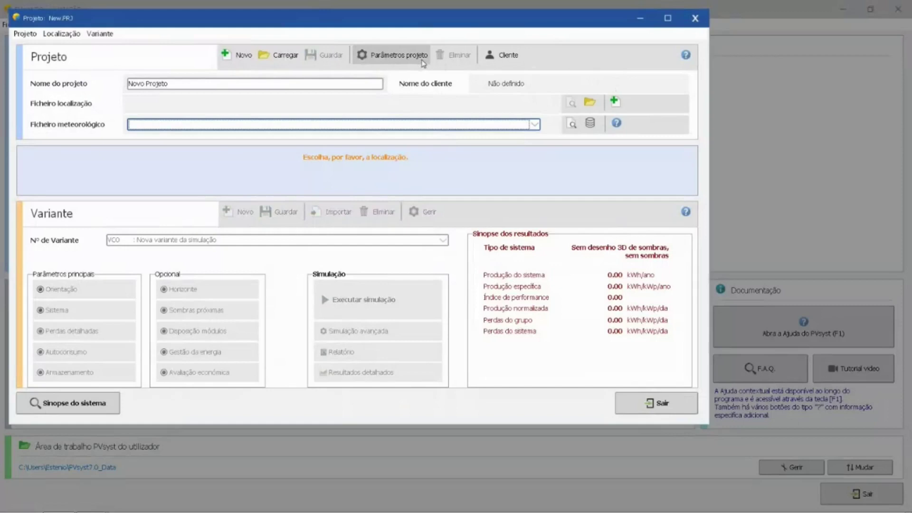
{"action": "left_click", "coordinate": [391, 57]}
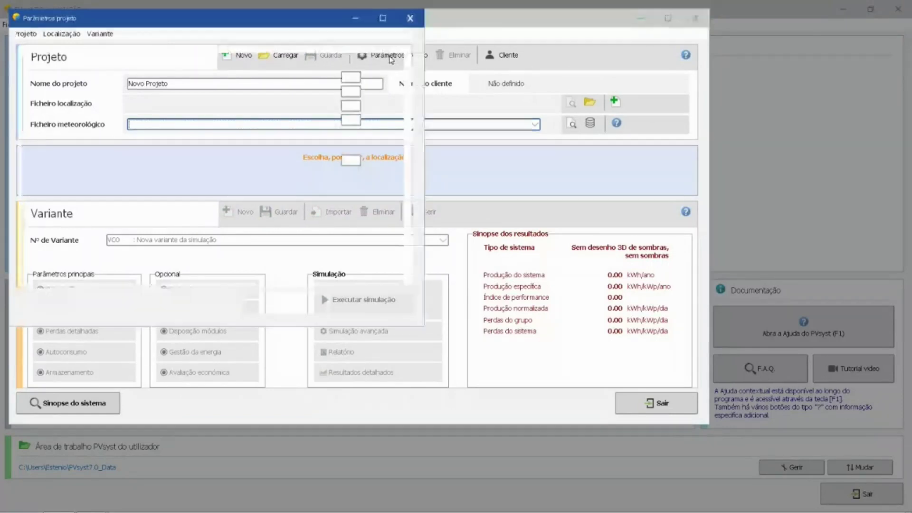
{"action": "left_click", "coordinate": [410, 18]}
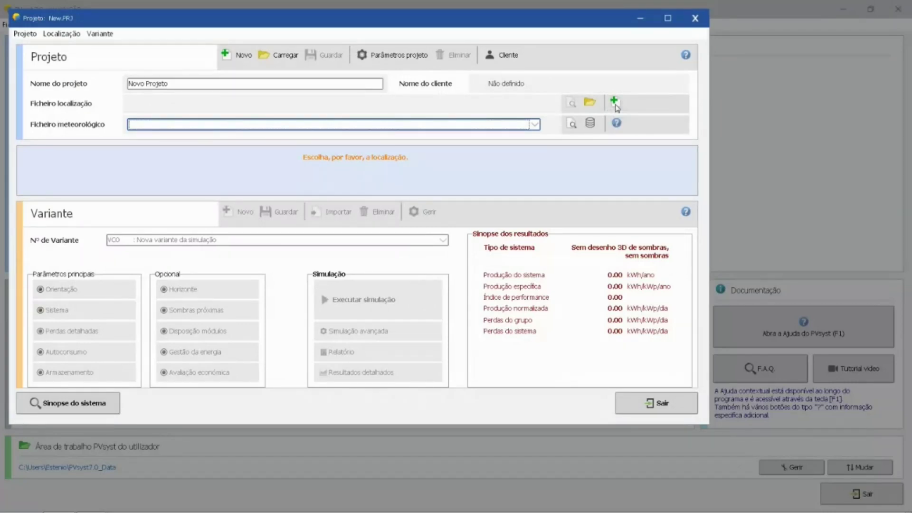
{"action": "left_click", "coordinate": [614, 104]}
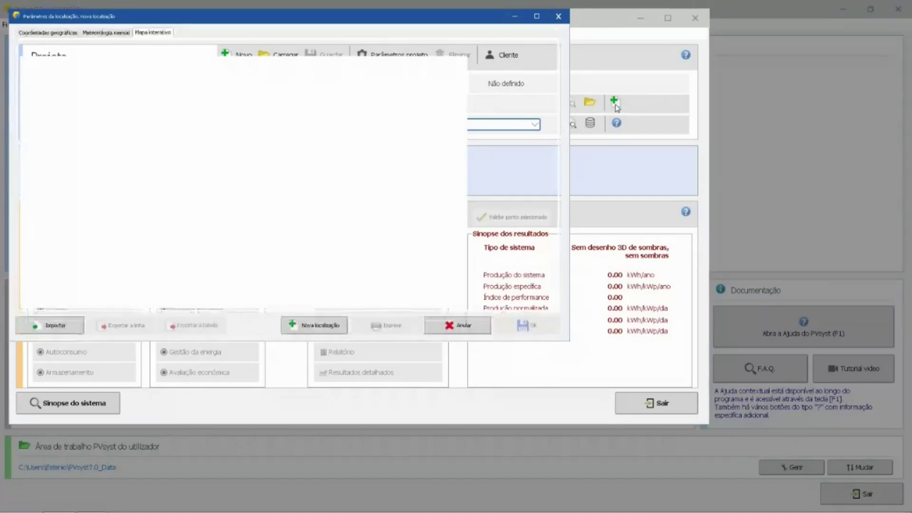
{"action": "left_click", "coordinate": [558, 16]}
{"action": "left_click", "coordinate": [694, 19]}
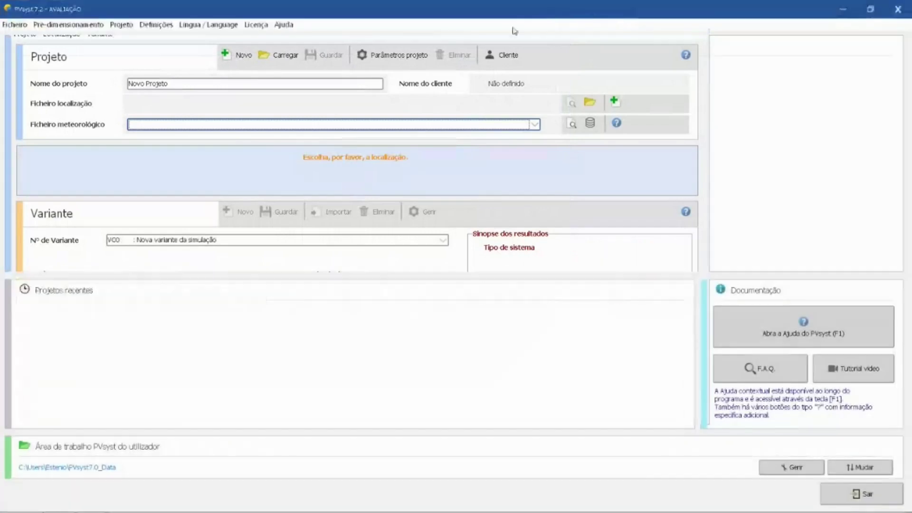
Step: Start a grid-connected pre-sizing for the Barueri location in Brasil and accept its default horizon line
{"action": "left_click", "coordinate": [52, 24]}
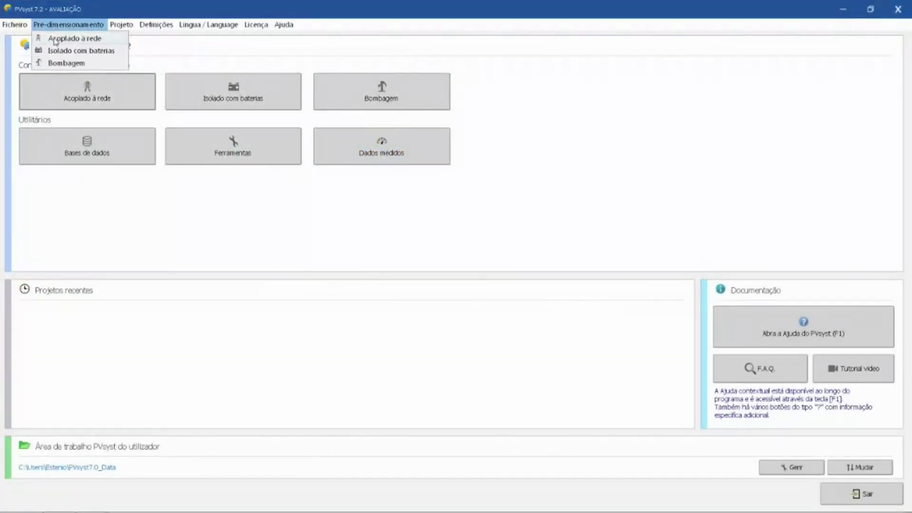
{"action": "left_click", "coordinate": [55, 40]}
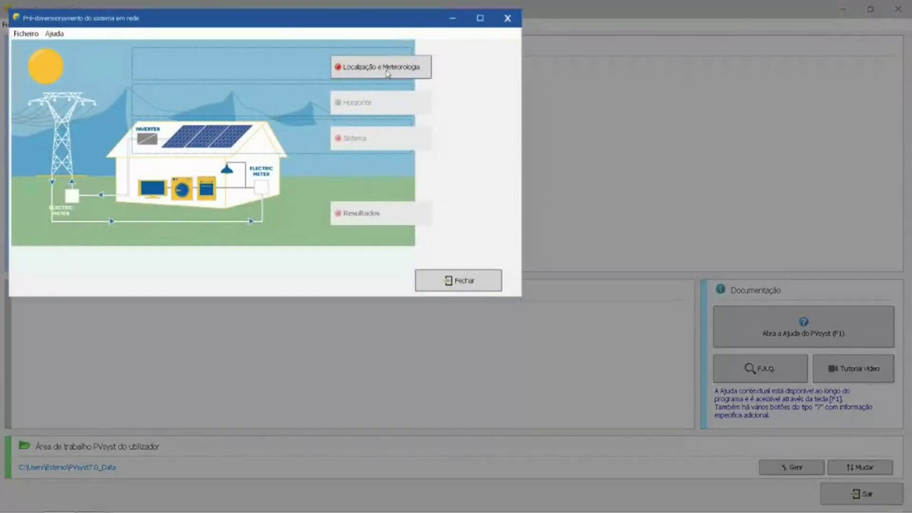
{"action": "left_click", "coordinate": [386, 77]}
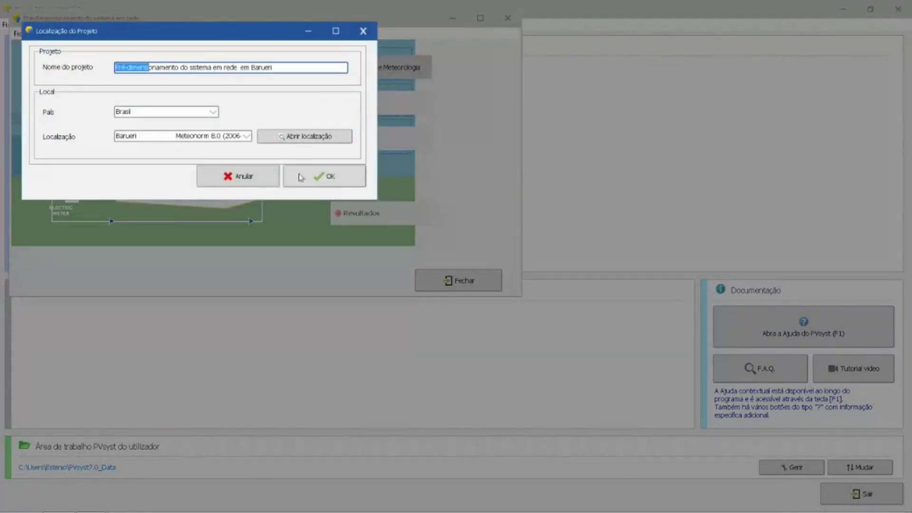
{"action": "left_click", "coordinate": [334, 181]}
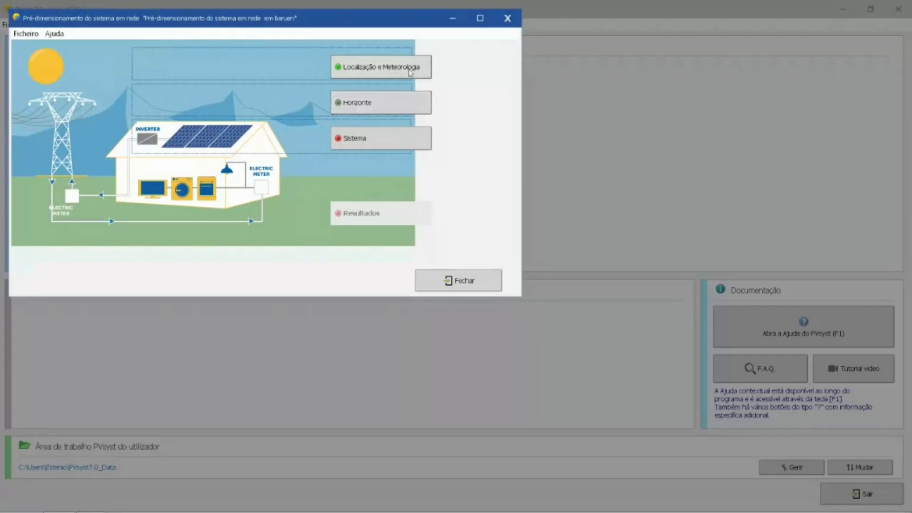
{"action": "left_click", "coordinate": [387, 114]}
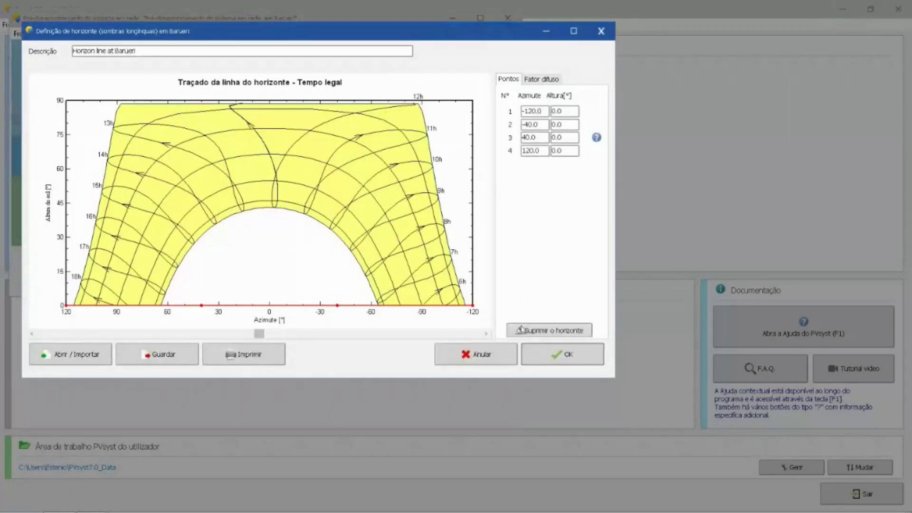
{"action": "left_click", "coordinate": [562, 364]}
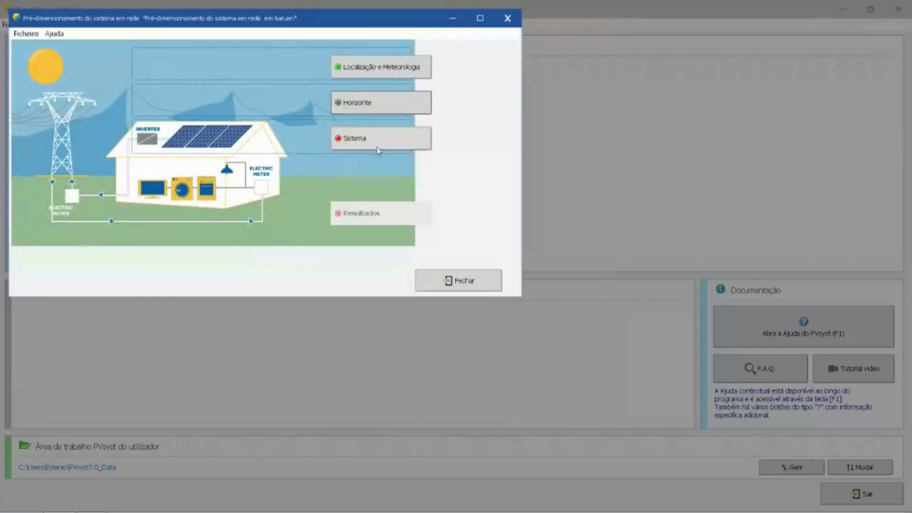
Step: Specify the system by a nominal power of 20 kWp, complete its definition, and close the pre-sizing
{"action": "left_click", "coordinate": [380, 139]}
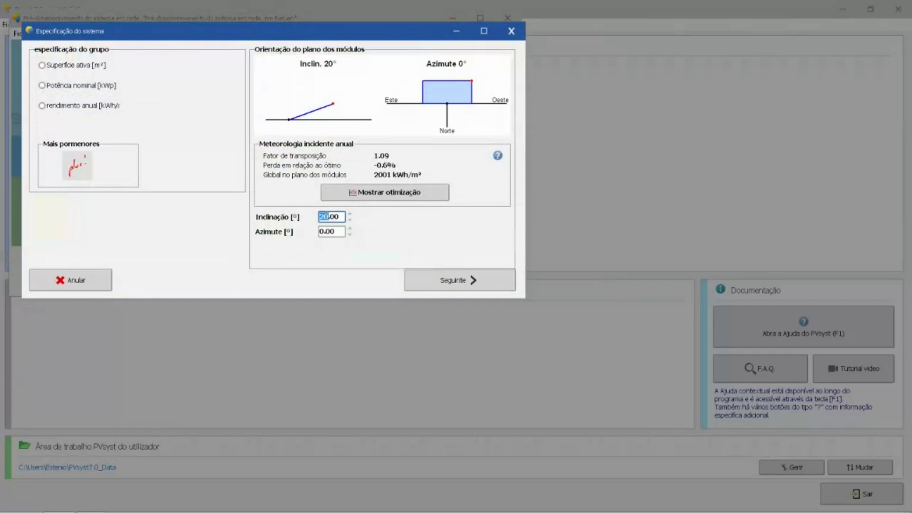
{"action": "left_click", "coordinate": [43, 85]}
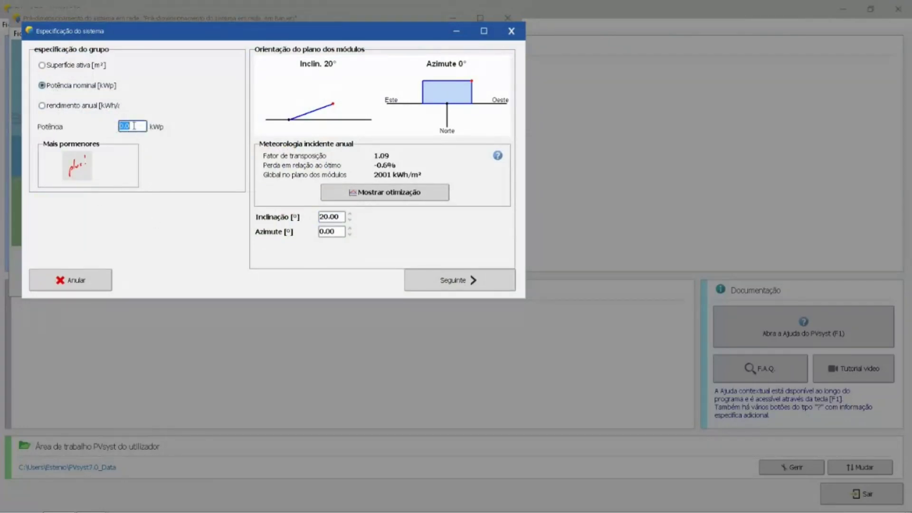
{"action": "type", "text": "20"}
{"action": "left_click", "coordinate": [457, 281]}
{"action": "left_click", "coordinate": [356, 294]}
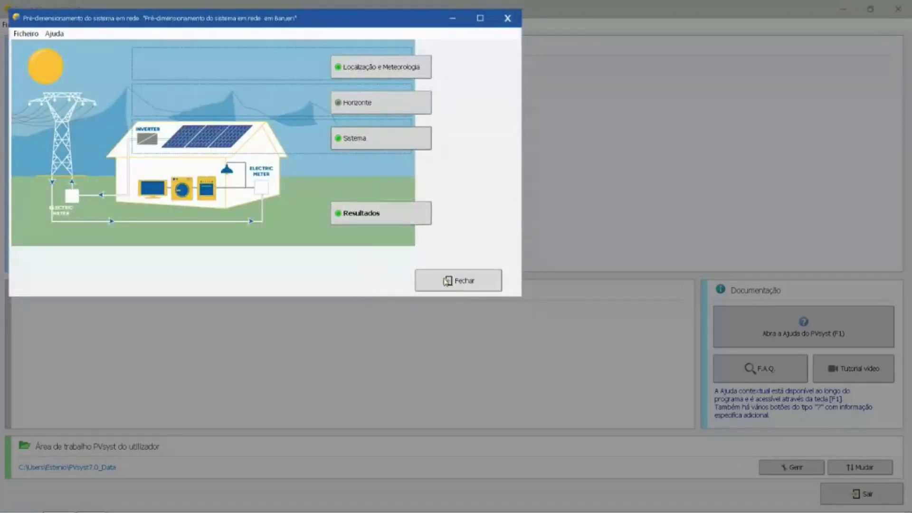
{"action": "left_click", "coordinate": [478, 284]}
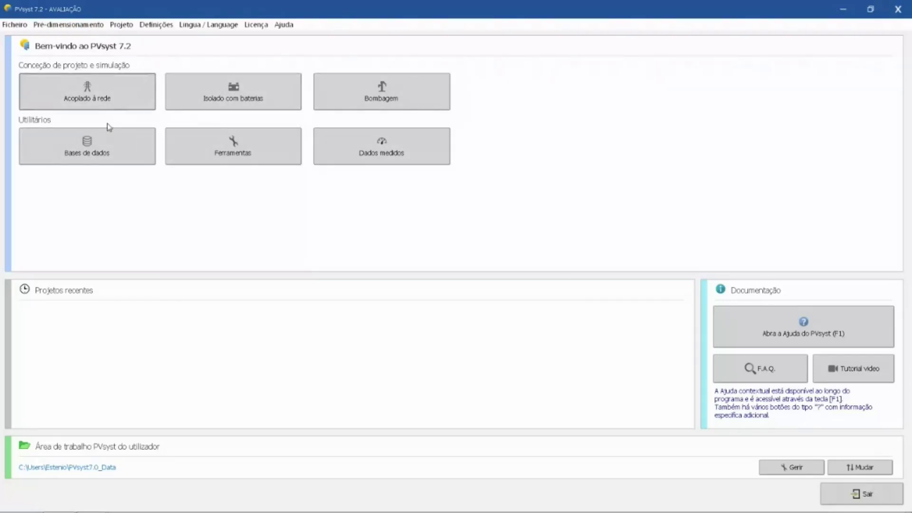
Step: View the system types available for pre-sizing
{"action": "left_click", "coordinate": [78, 25]}
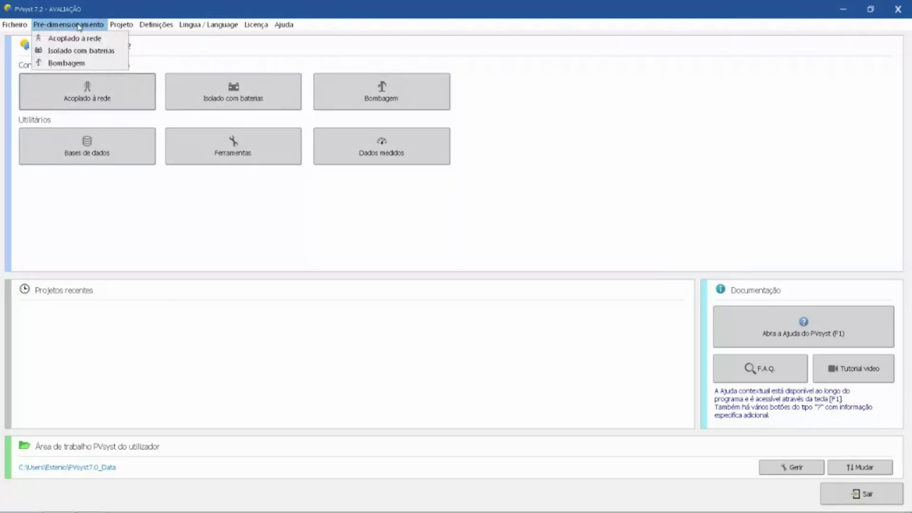